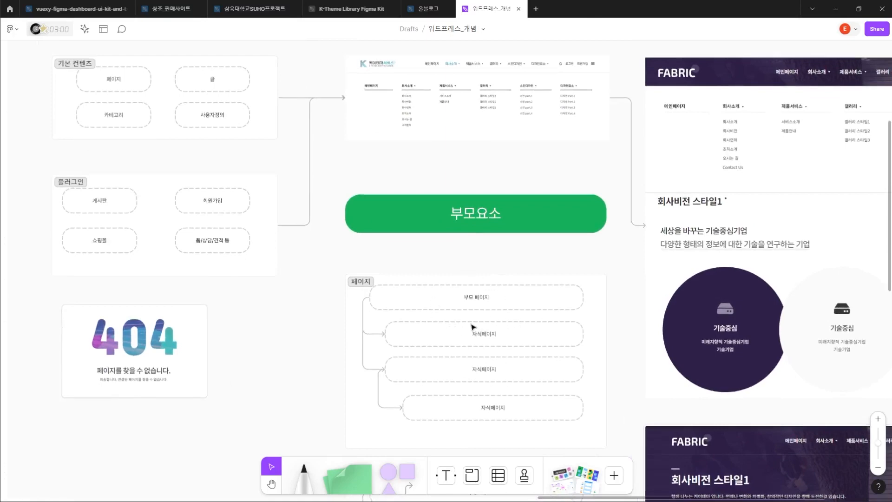
Look over the WordPress concept map and examine its 컨텐츠 column with the 기본 컨텐츠 and 플러그인 groups
scroll(471, 324, down, 4)
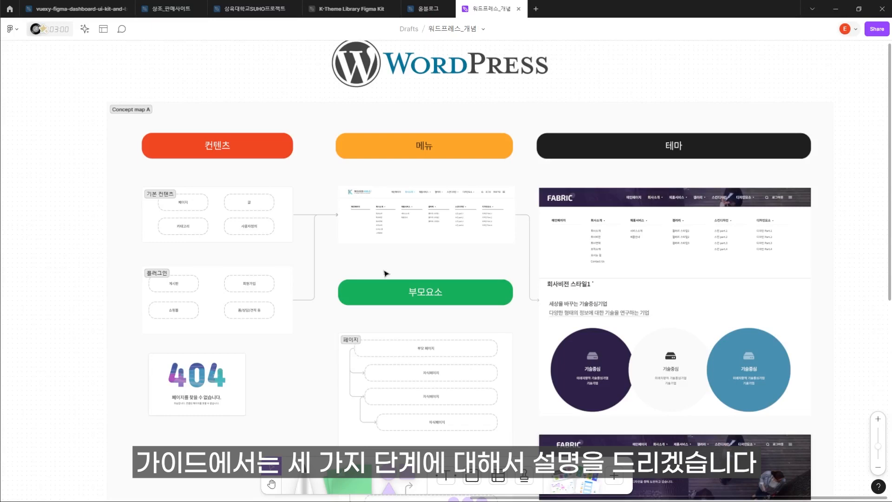
scroll(533, 268, down, 2)
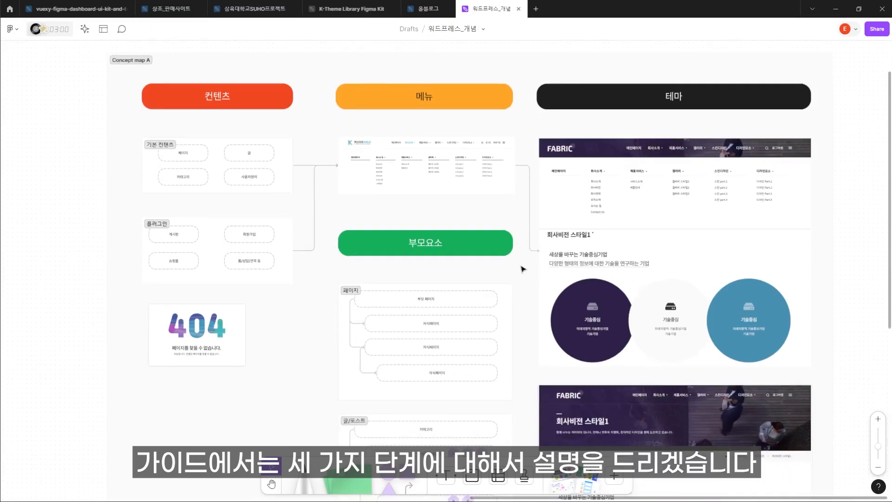
scroll(180, 227, up, 3)
key(h)
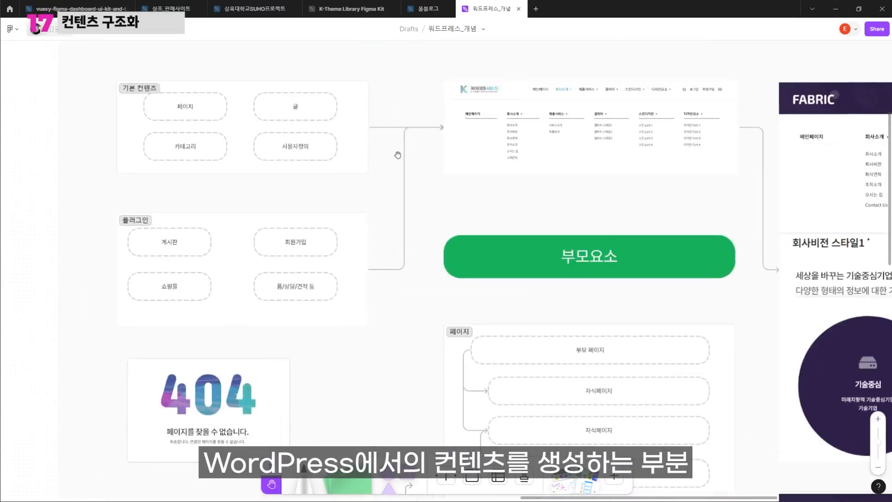
scroll(398, 154, up, 4)
key(v)
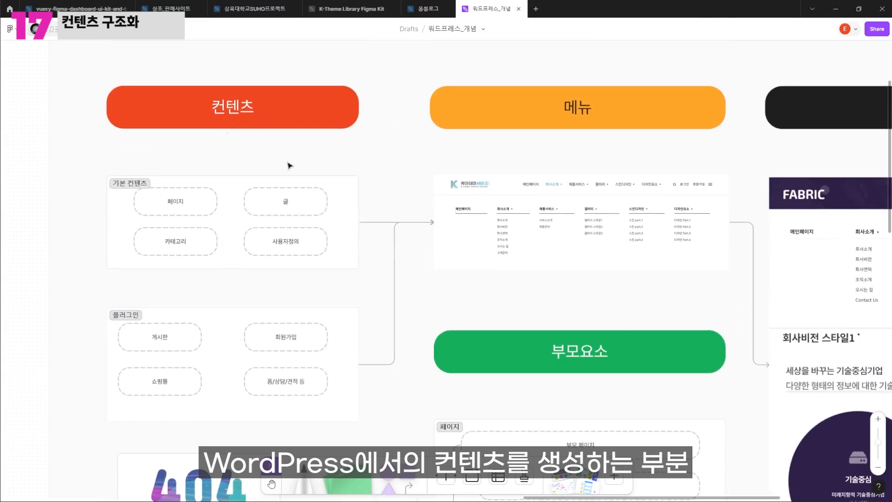
Follow the concept map from the 메뉴 column to the 테마 column, then view the whole map
key(h)
drag(735, 156, 626, 167)
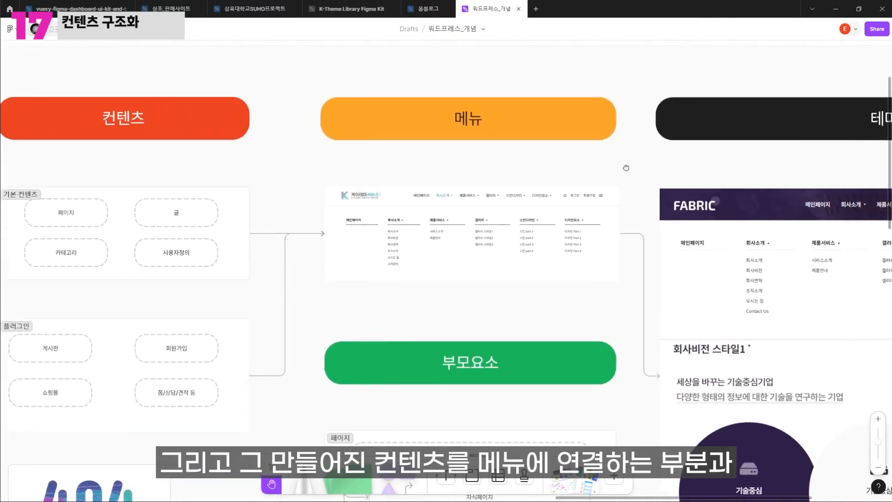
key(v)
click(640, 186)
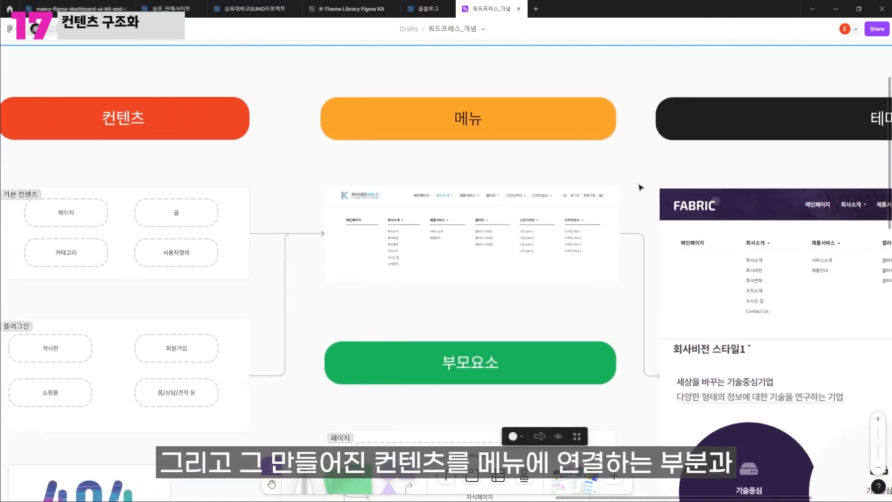
scroll(640, 186, down, 2)
key(h)
drag(795, 166, 583, 159)
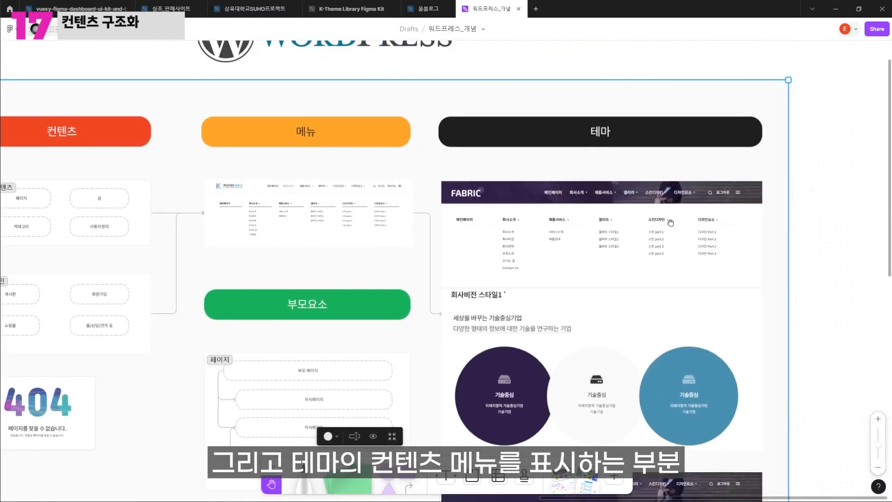
key(v)
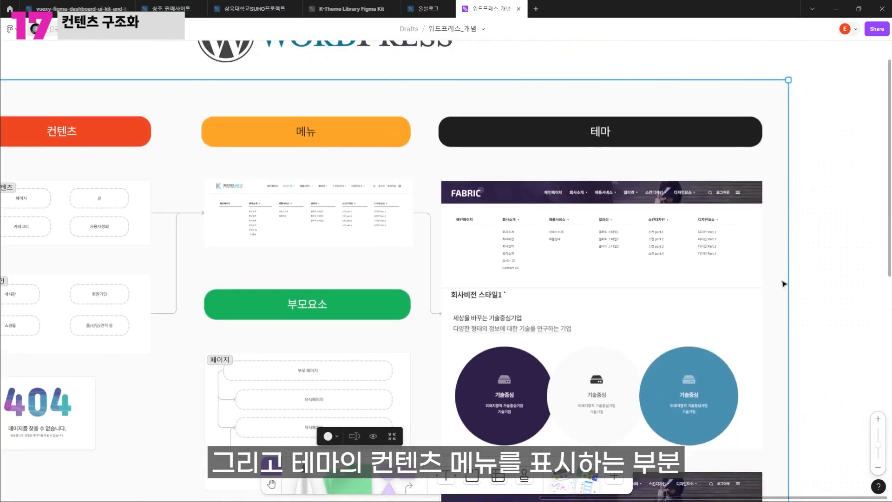
scroll(511, 300, down, 1)
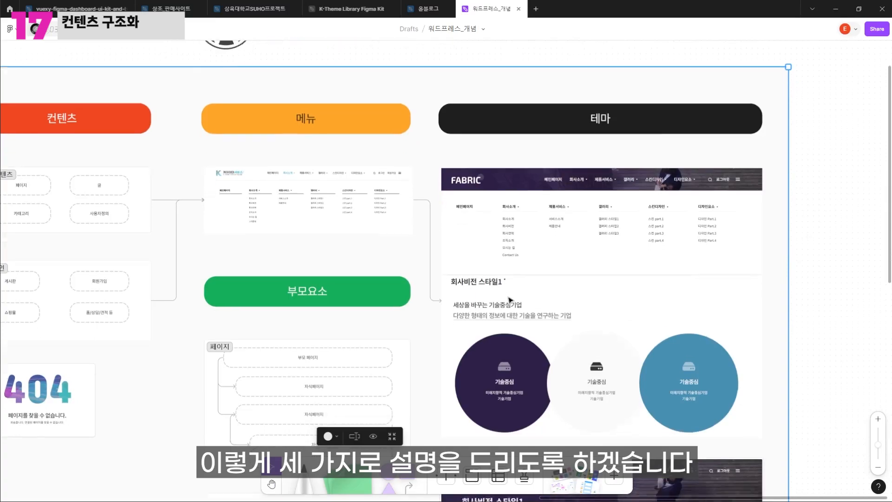
ctrl+scroll(509, 300, down, 3)
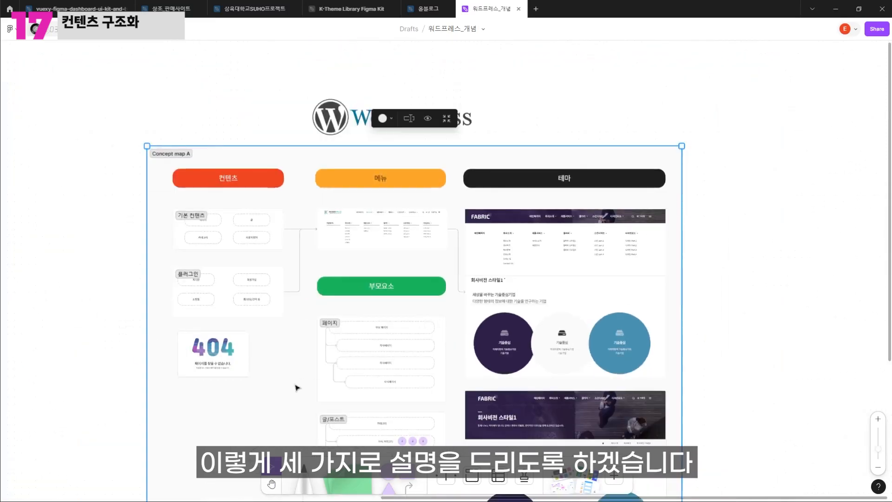
Examine the 페이지 and 글/포스트 hierarchy diagrams below the 부모요소 heading
key(Escape)
key(h)
drag(299, 388, 401, 334)
key(v)
ctrl+scroll(323, 241, up, 2)
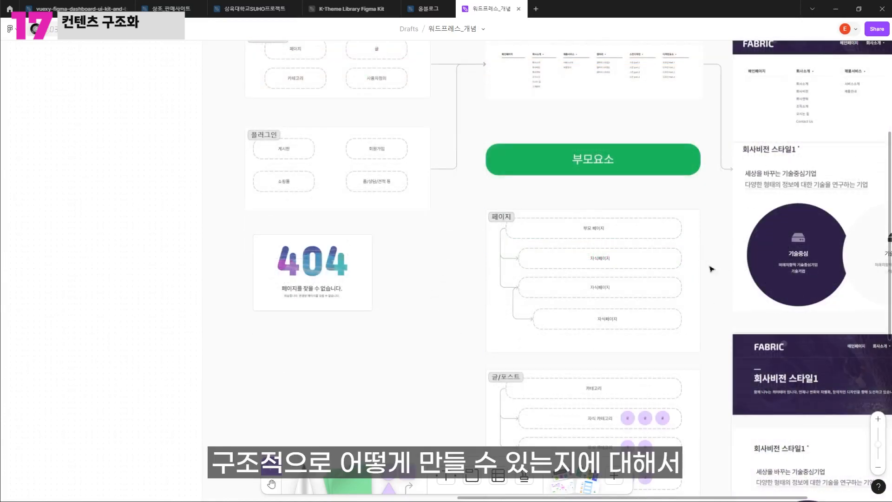
scroll(715, 274, down, 3)
scroll(718, 277, up, 1)
click(600, 175)
click(567, 257)
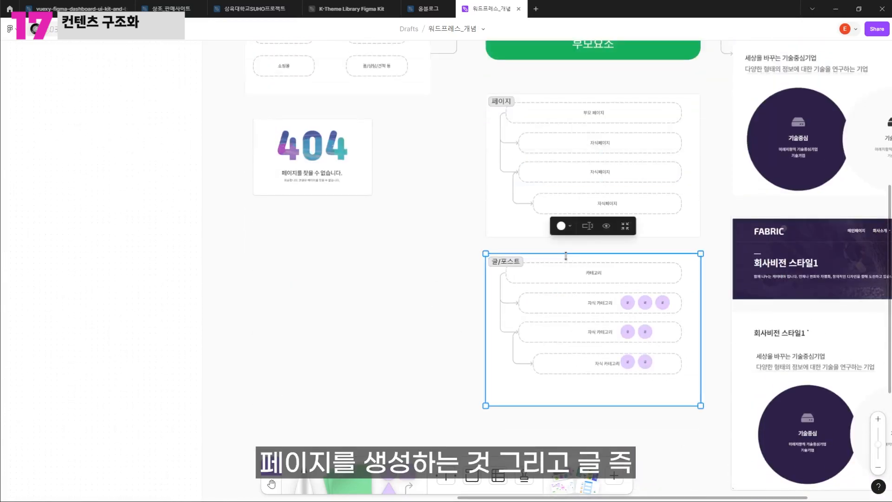
click(444, 244)
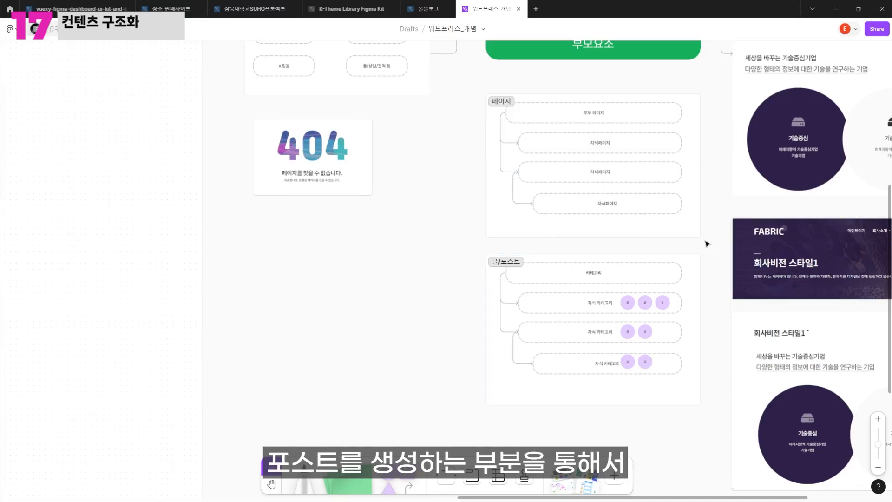
scroll(712, 244, up, 1)
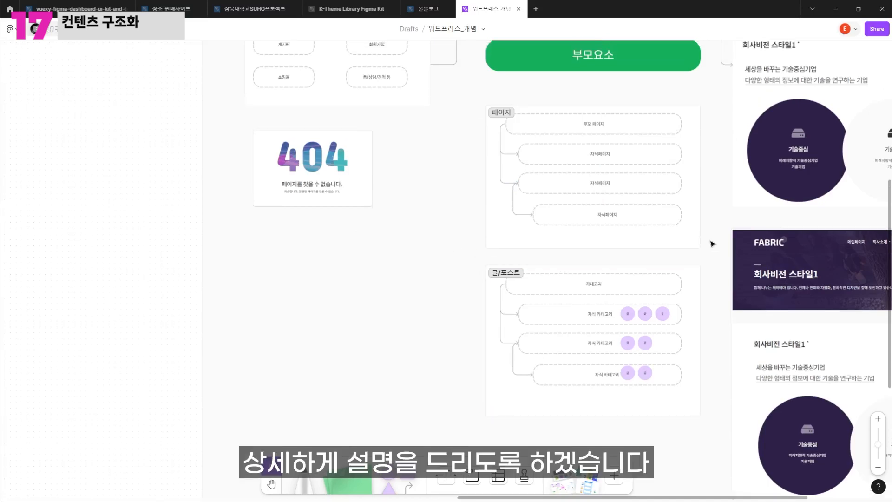
Examine the 기본 컨텐츠 group in the 컨텐츠 column, covering 페이지, 글, 카테고리 and 사용자정의
scroll(713, 243, up, 3)
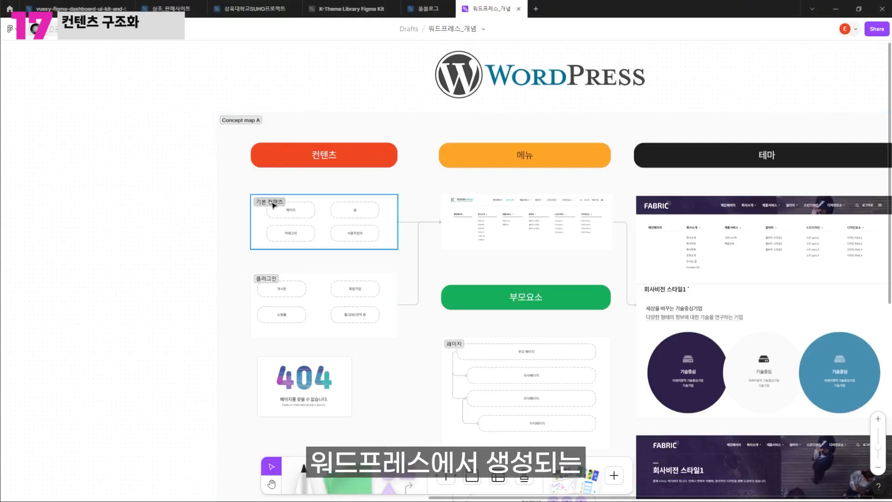
scroll(273, 204, up, 5)
scroll(562, 170, down, 2)
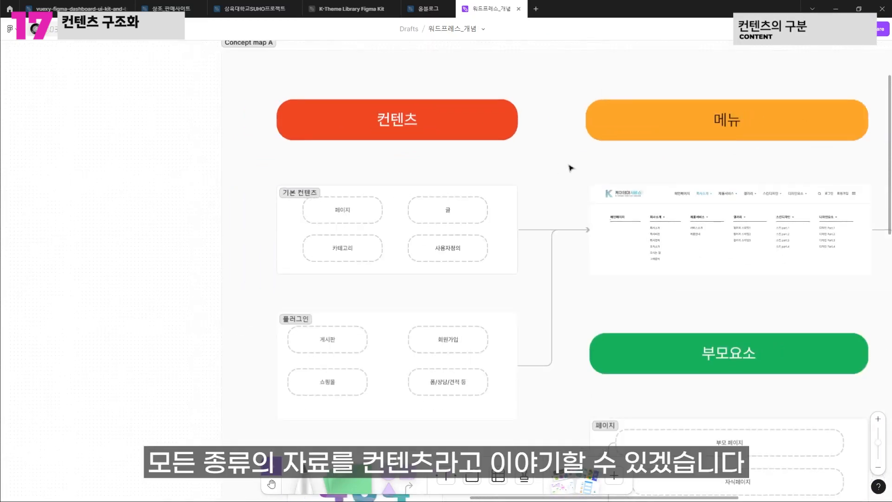
click(510, 304)
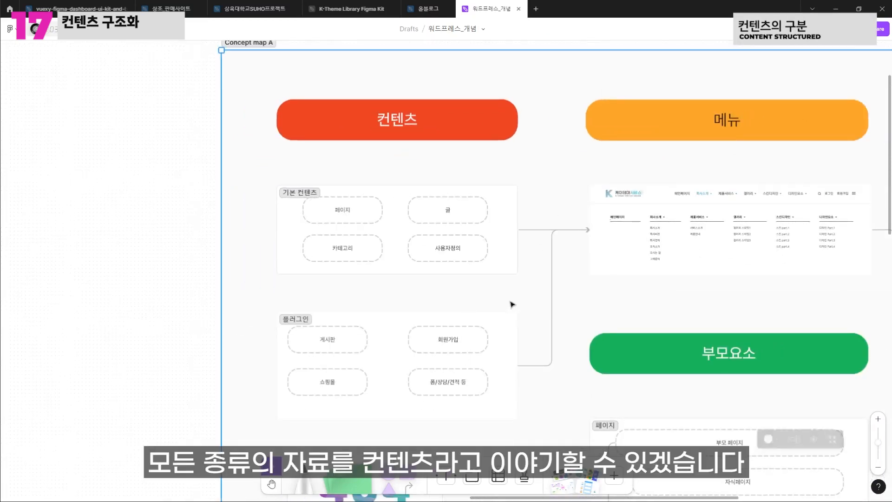
click(168, 297)
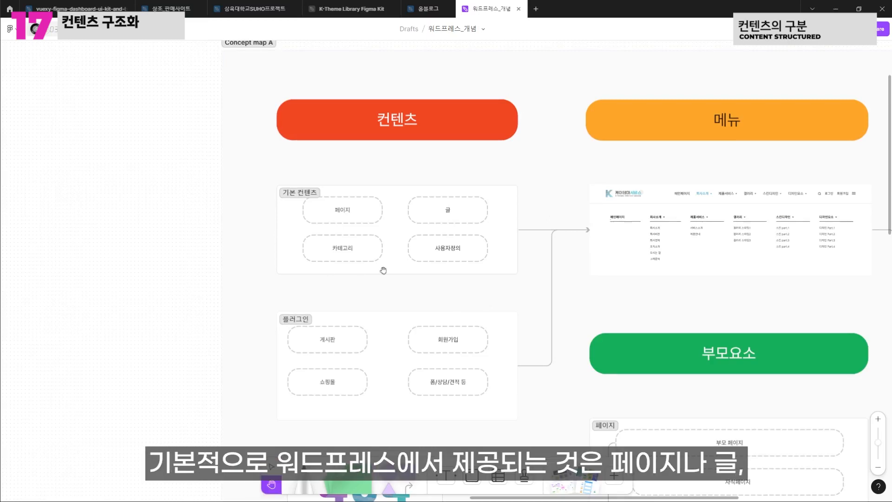
scroll(333, 271, right, 2)
scroll(277, 294, up, 3)
scroll(277, 294, up, 2)
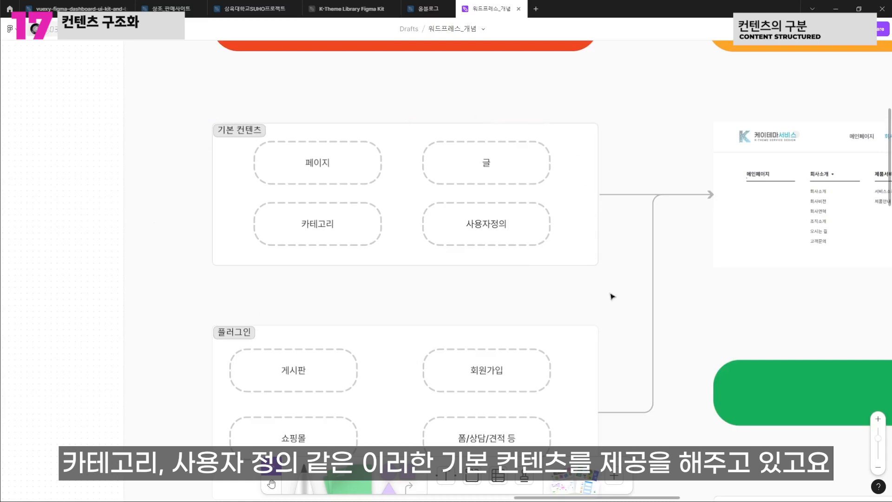
Go through the 플러그인 group, highlighting the 게시판, 회원가입 and 쇼핑몰 shapes one after another
scroll(625, 296, down, 3)
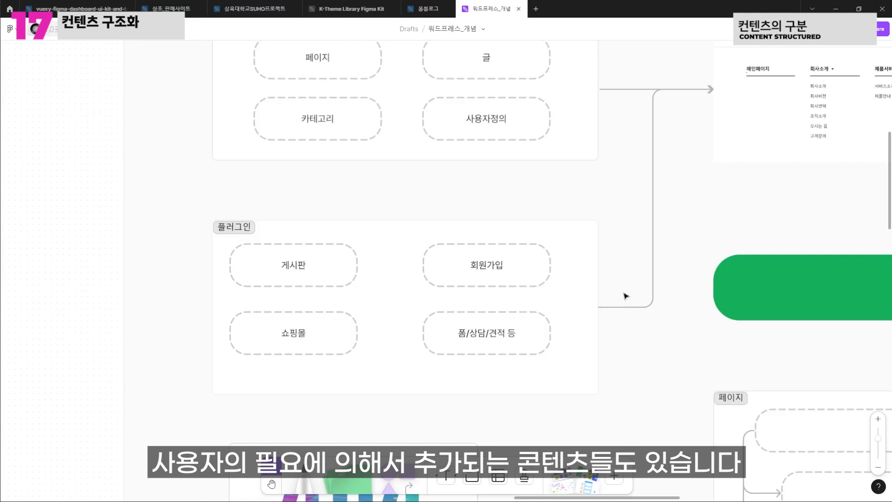
click(331, 278)
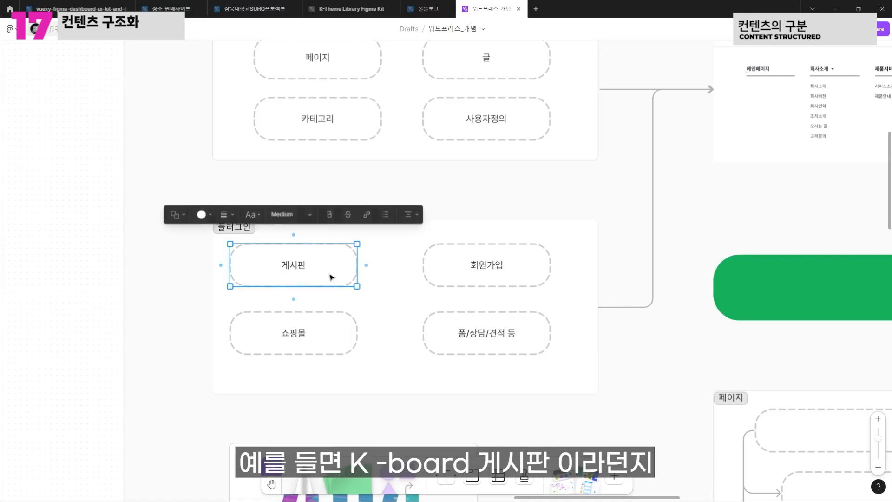
click(543, 282)
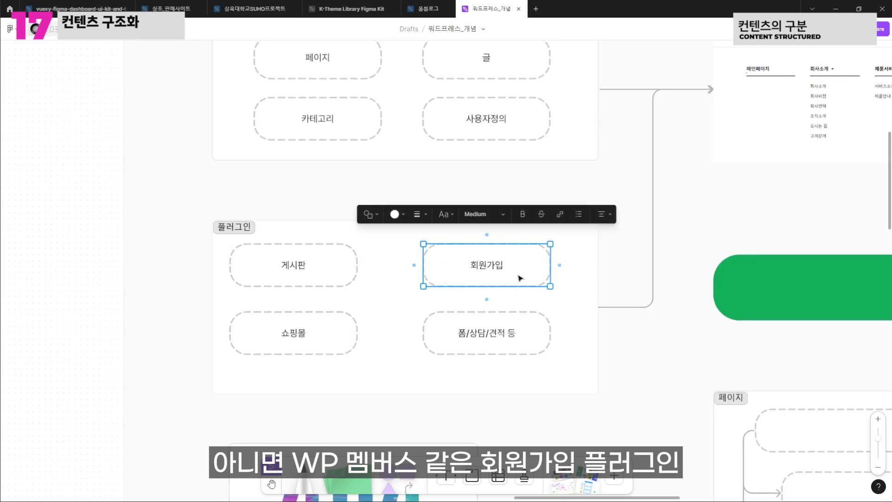
click(334, 350)
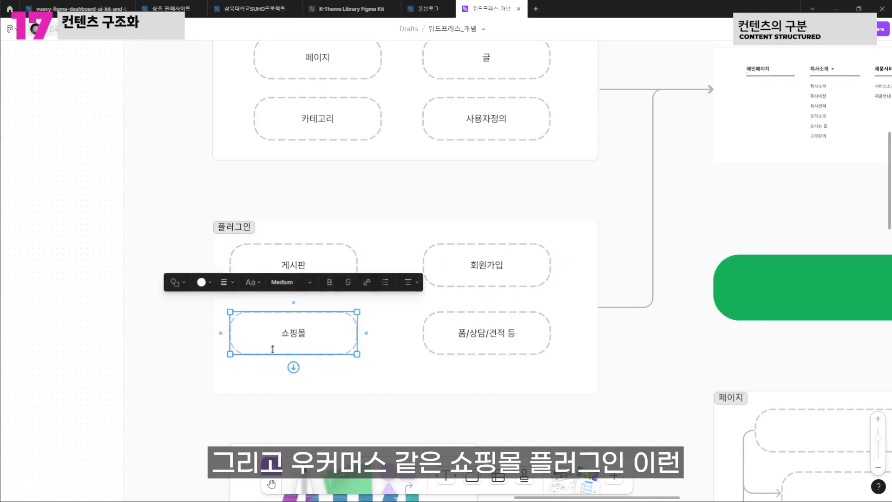
click(188, 361)
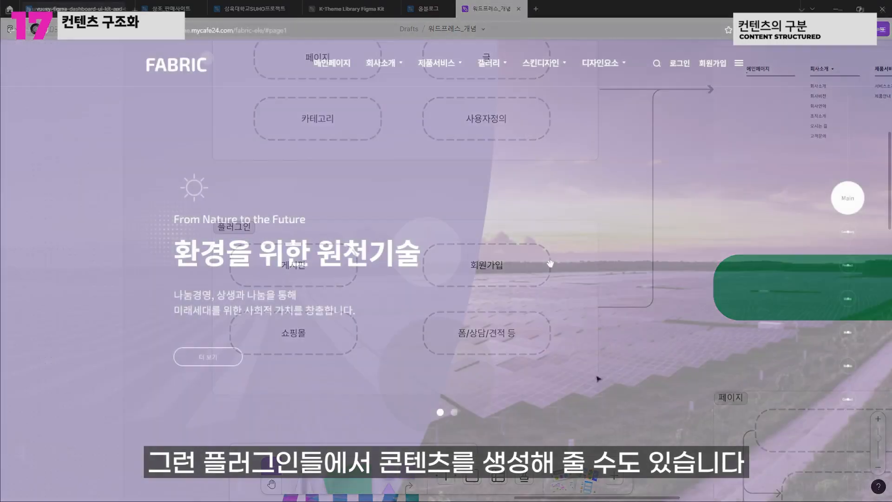
Review the sections of the FABRIC example site's main page in the browser and return to its Main section
scroll(550, 263, down, 1)
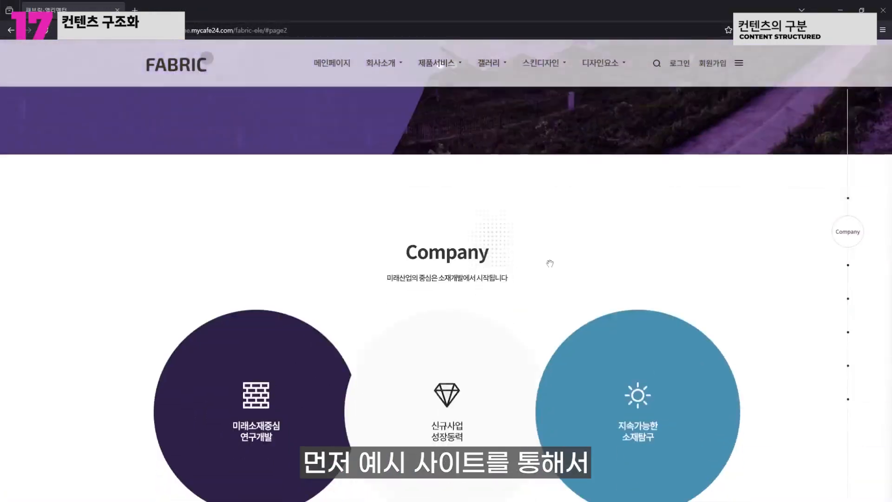
scroll(550, 263, down, 1)
scroll(550, 264, down, 1)
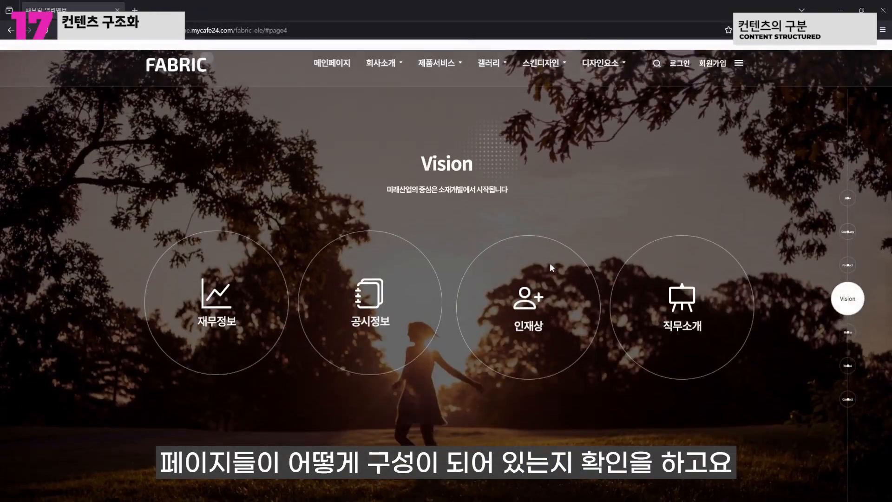
scroll(550, 264, down, 1)
scroll(550, 264, down, 1)
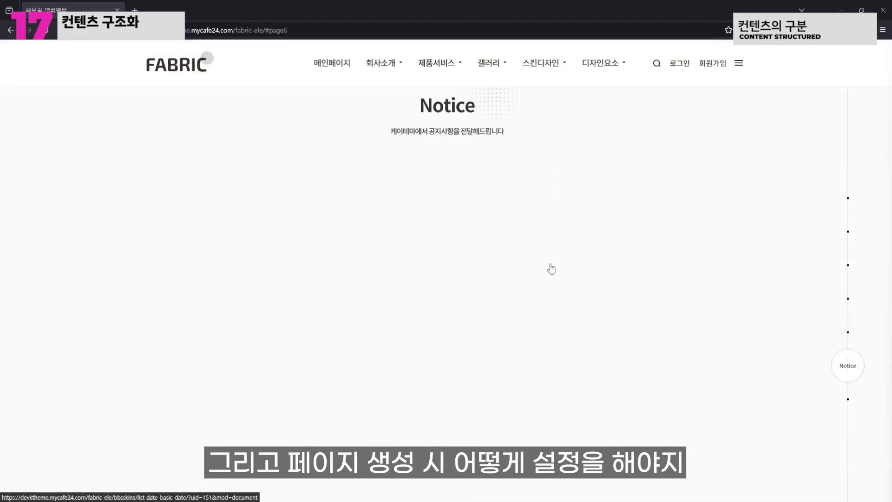
scroll(550, 264, down, 1)
scroll(550, 264, up, 3)
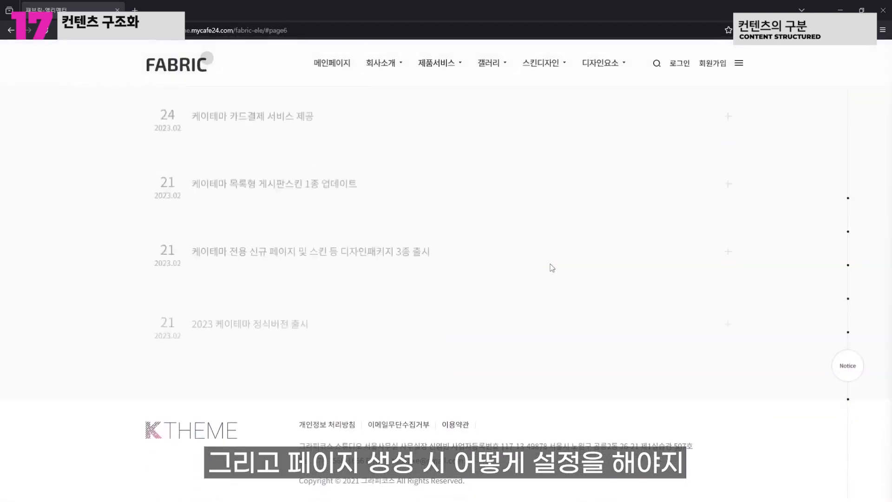
scroll(550, 263, up, 3)
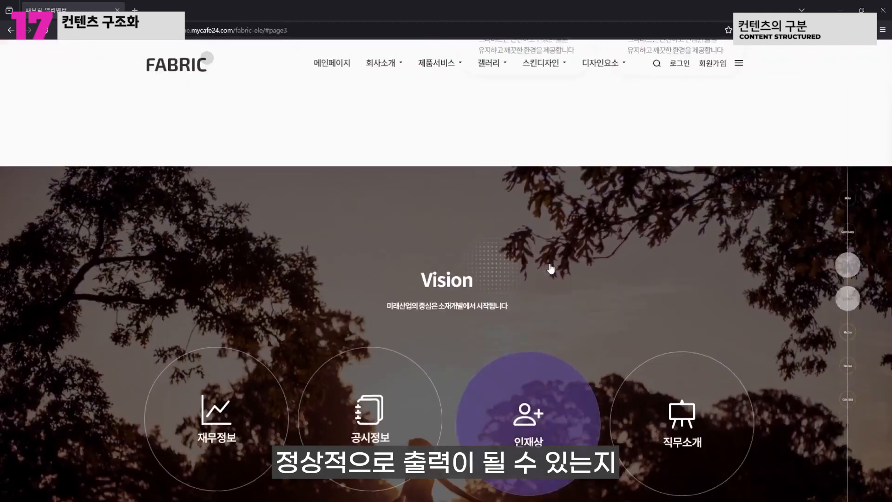
scroll(549, 268, up, 1)
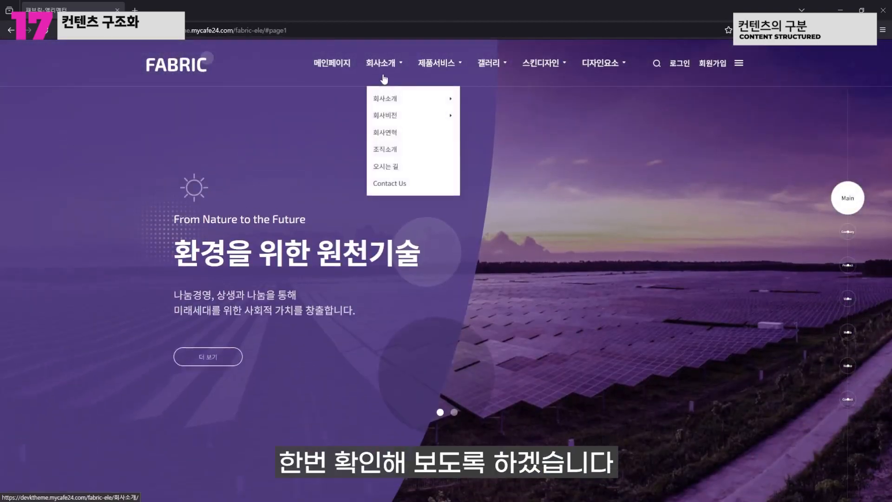
Inspect the FABRIC site's navigation submenus, including the child pages of 회사소개 and 회사비전 under the 회사소개 menu
mouse_move(447, 73)
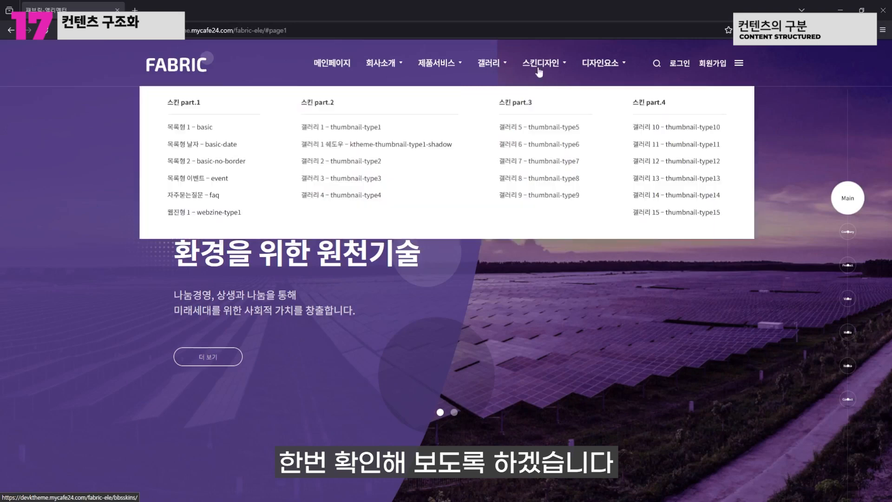
mouse_move(624, 65)
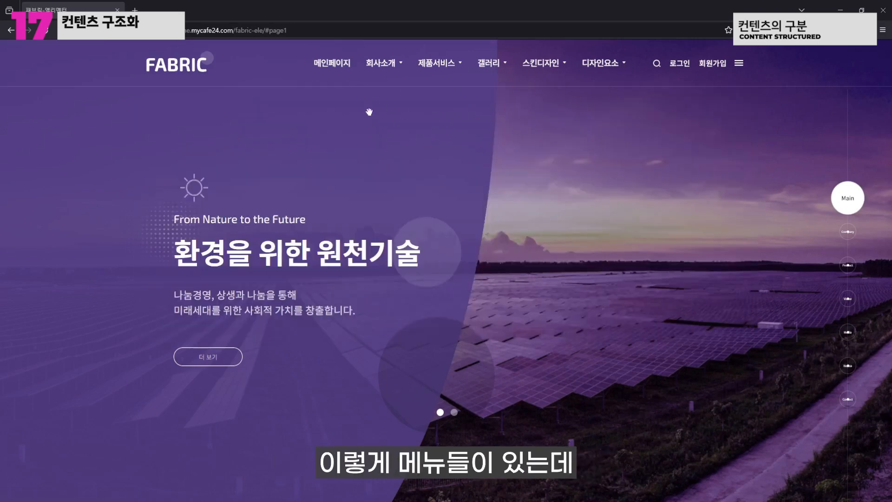
mouse_move(384, 68)
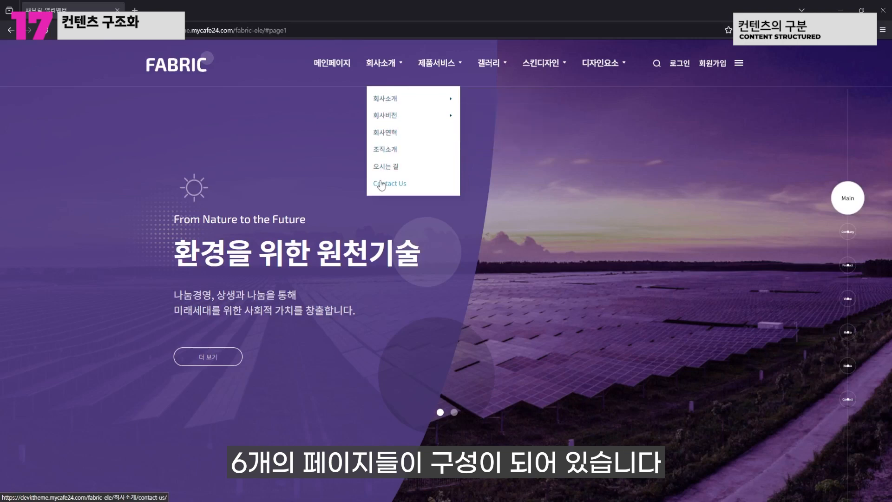
mouse_move(393, 100)
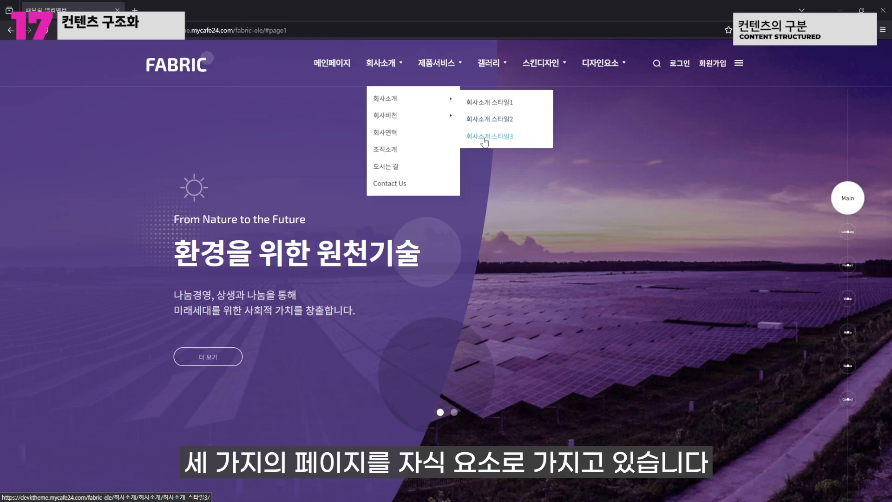
mouse_move(424, 120)
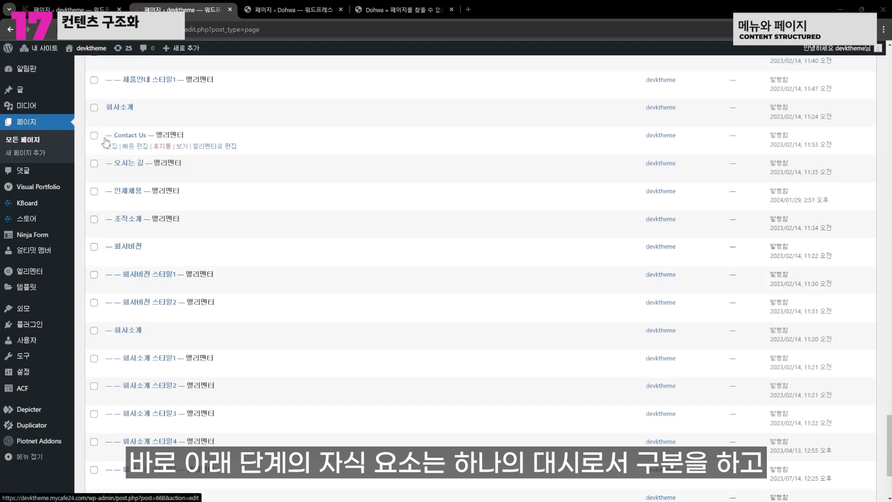
Review the one-dash and two-dash child pages under 회사소개 in the page list and open Contact Us for editing
scroll(350, 137, down, 1)
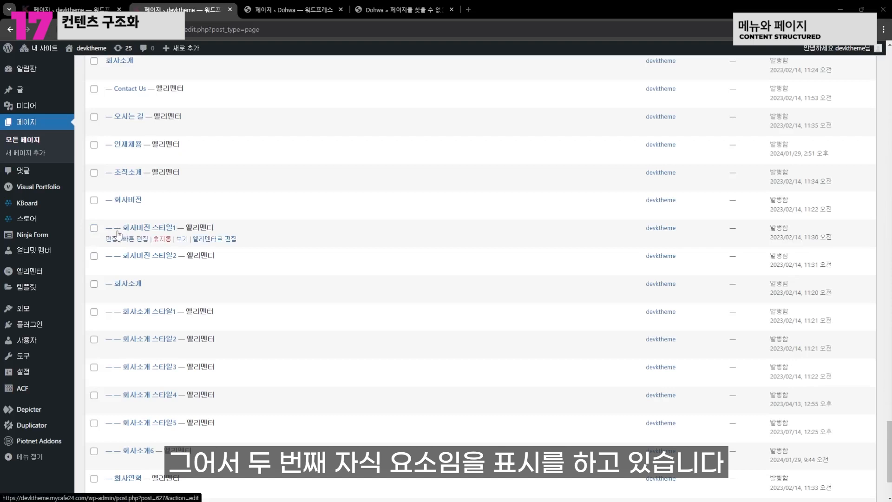
scroll(288, 225, up, 2)
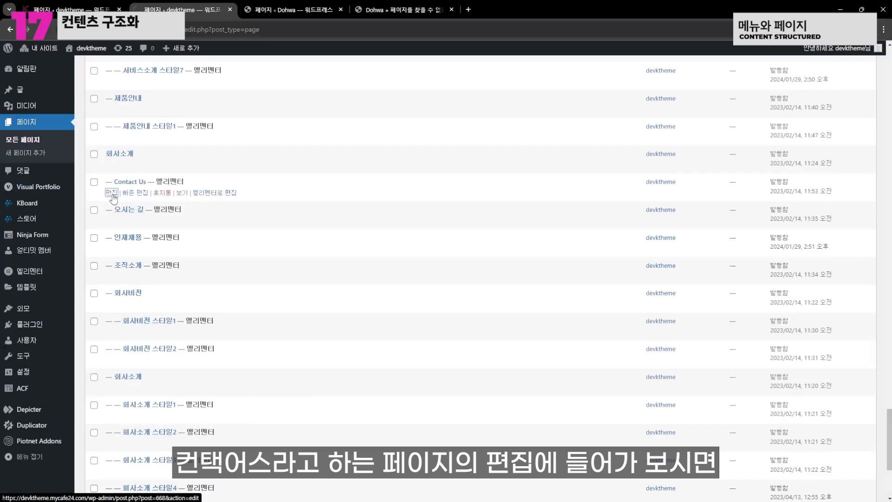
click(112, 192)
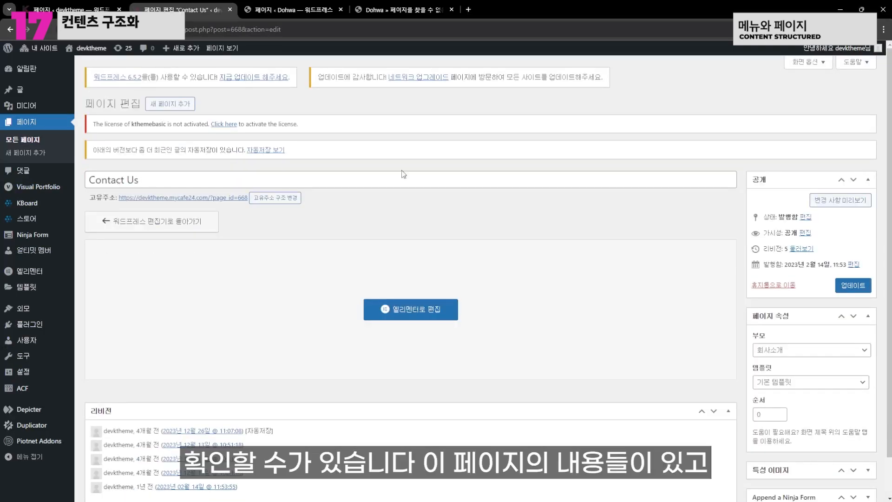
Try to set the Contact Us page's parent to 갤러리 스타일1 in the page attributes and update the page
scroll(747, 358, down, 1)
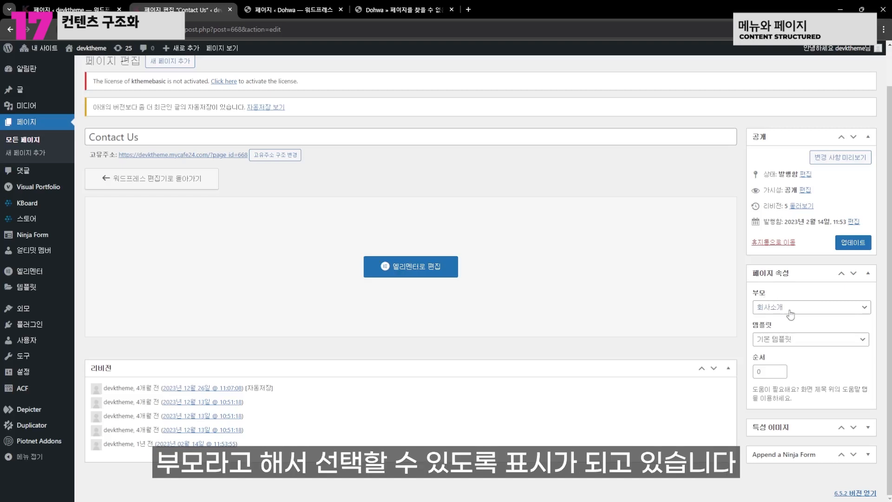
click(807, 308)
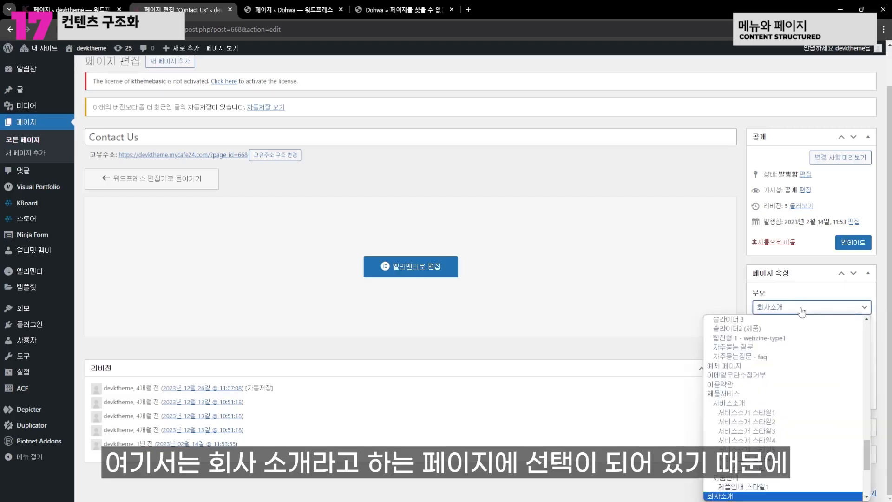
scroll(810, 347, up, 2)
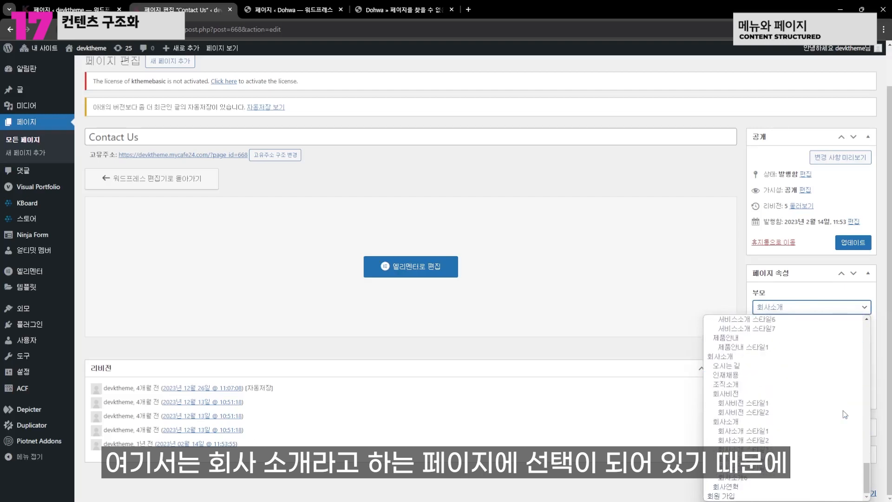
scroll(843, 411, up, 15)
scroll(839, 402, down, 15)
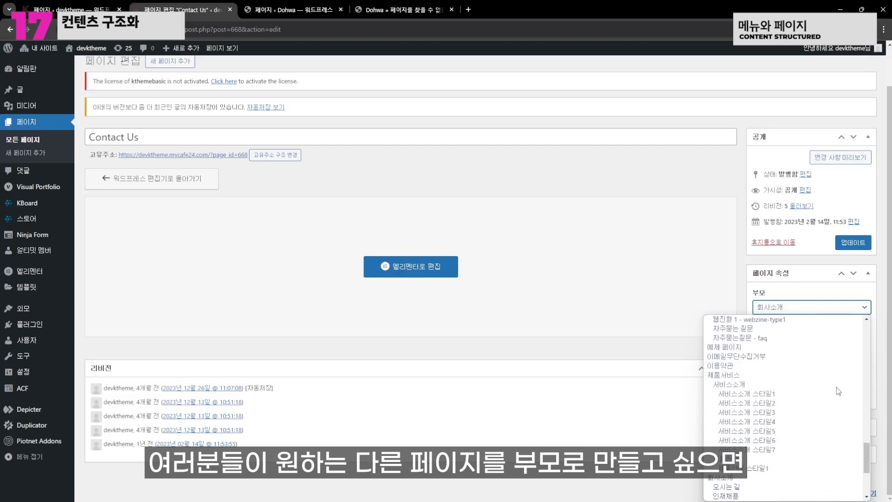
scroll(836, 387, up, 5)
scroll(836, 387, up, 5)
click(831, 376)
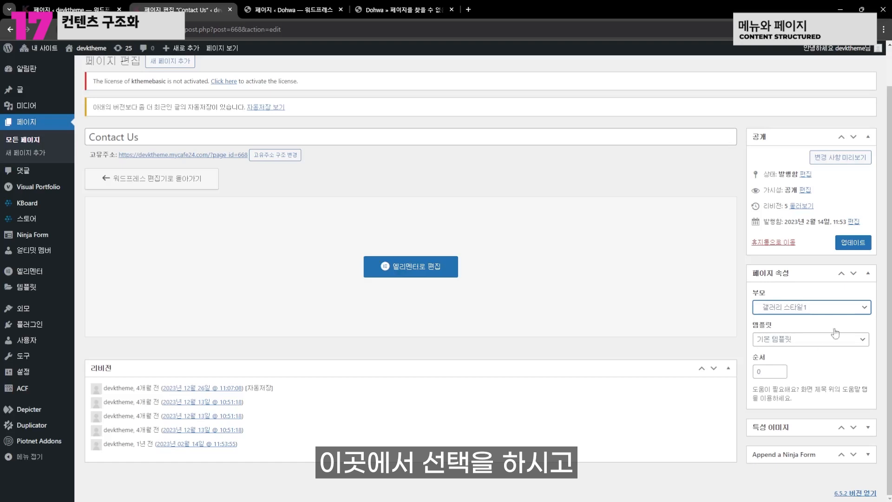
click(863, 242)
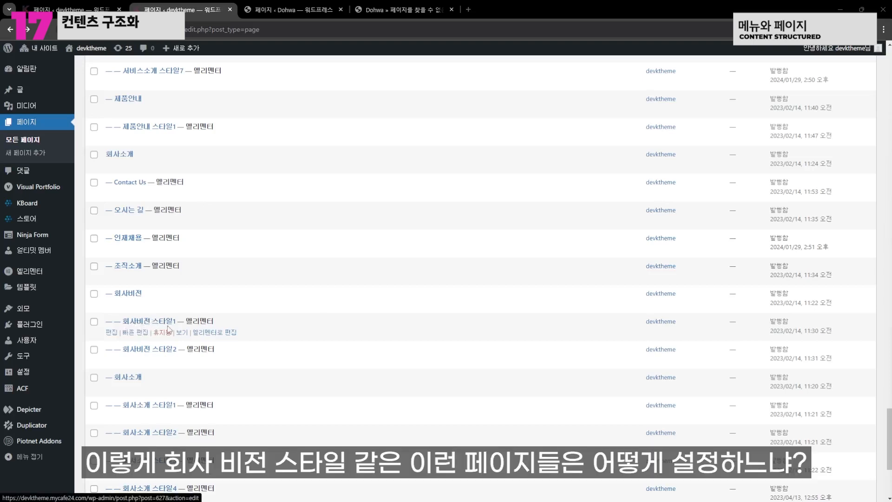
Open the 회사비전 스타일1 page for editing, set its parent to 회사비전 and update it
click(113, 333)
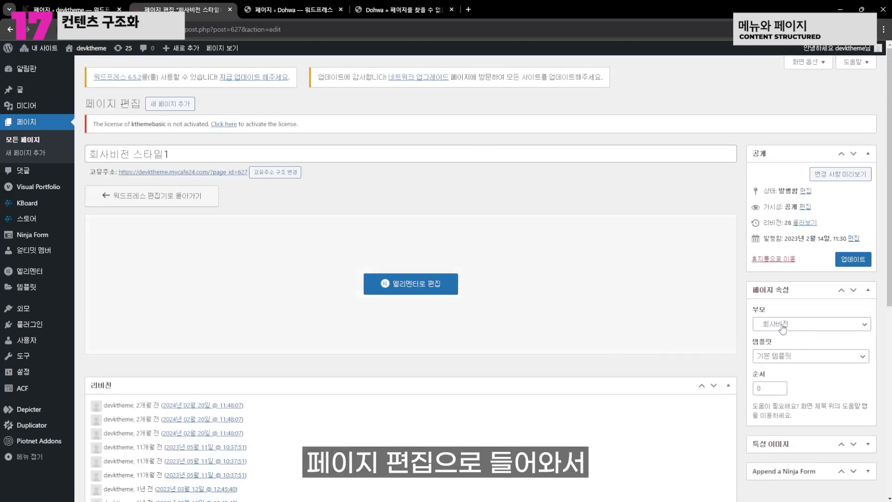
click(836, 323)
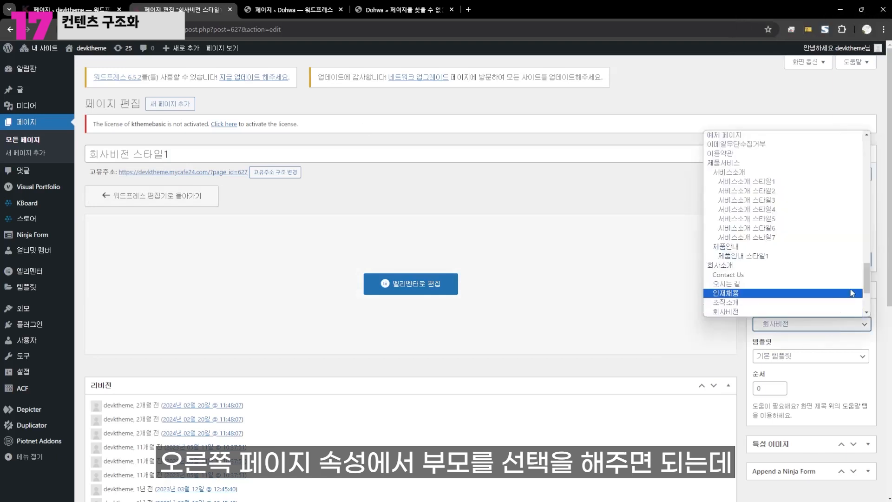
drag(867, 283, 866, 289)
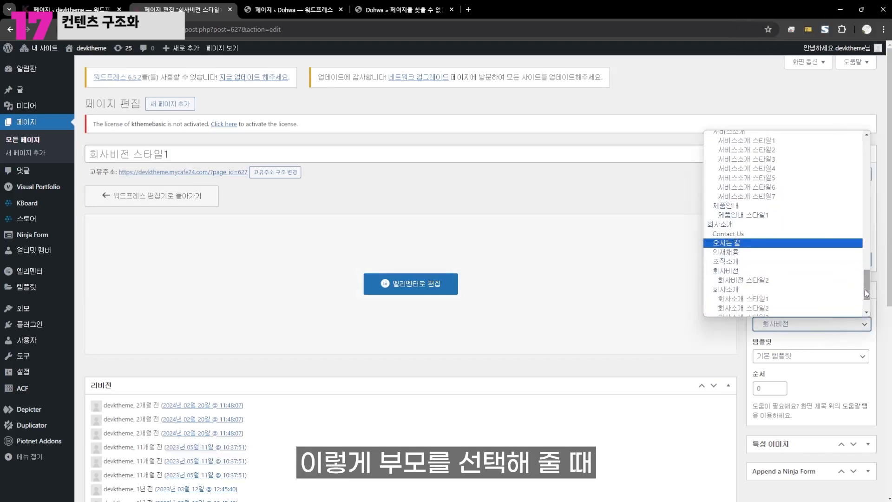
click(736, 272)
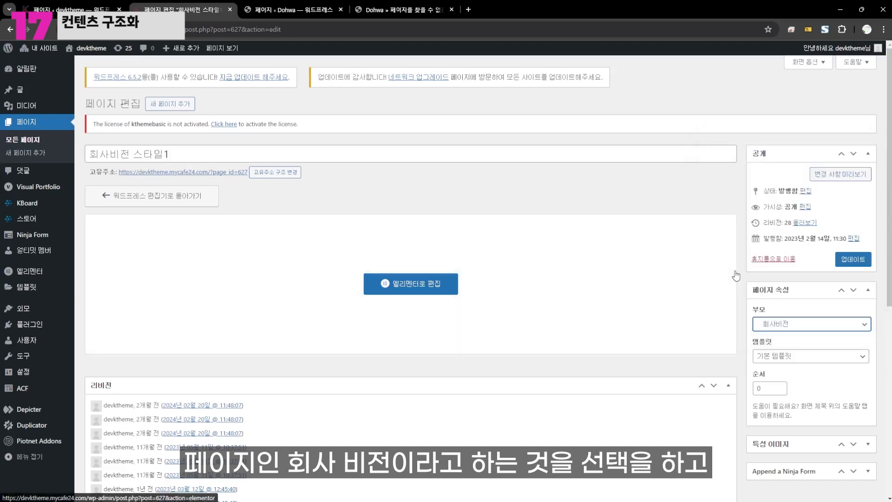
click(859, 260)
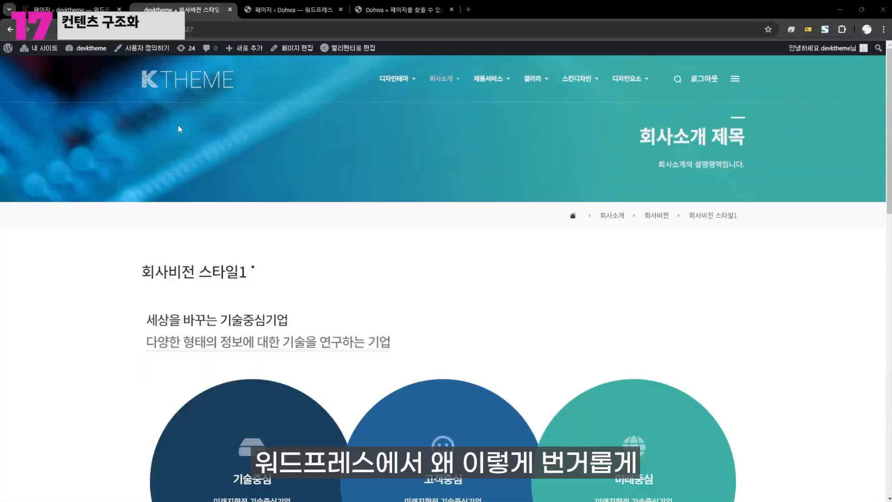
Return to the devktheme page list, look over the pages nested under 회사소개 and open Contact Us for editing
click(69, 9)
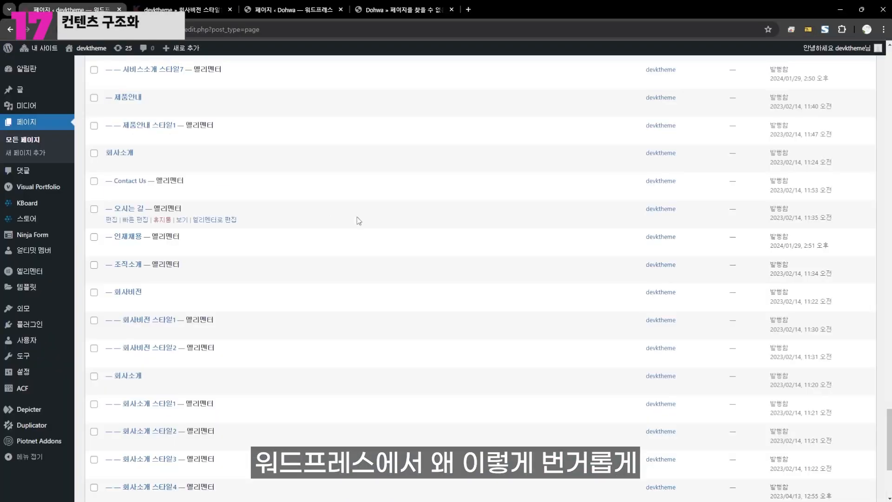
scroll(213, 275, down, 1)
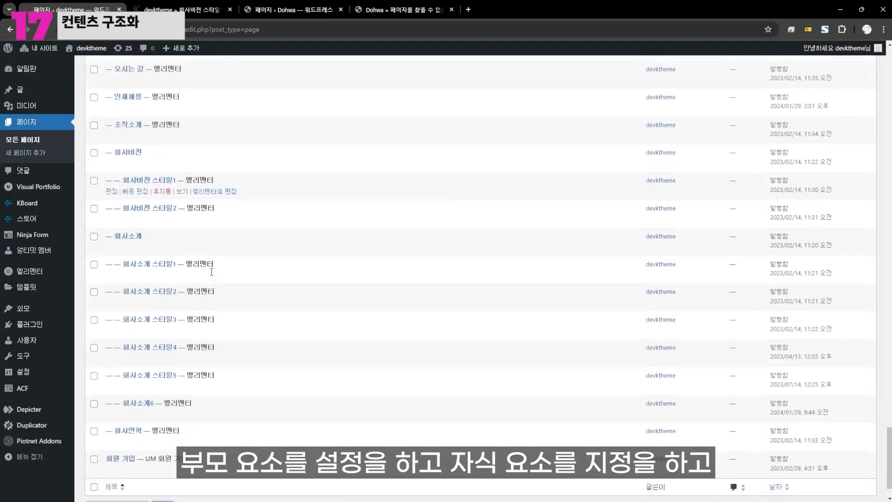
scroll(212, 276, up, 2)
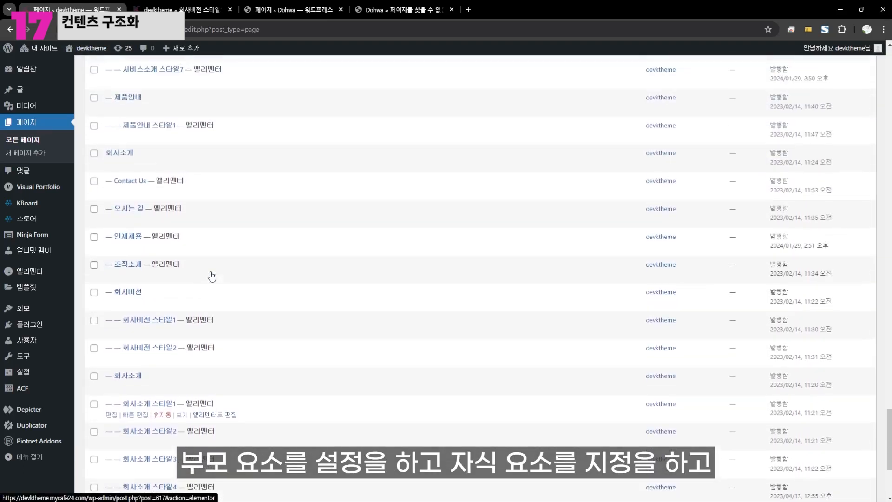
click(112, 192)
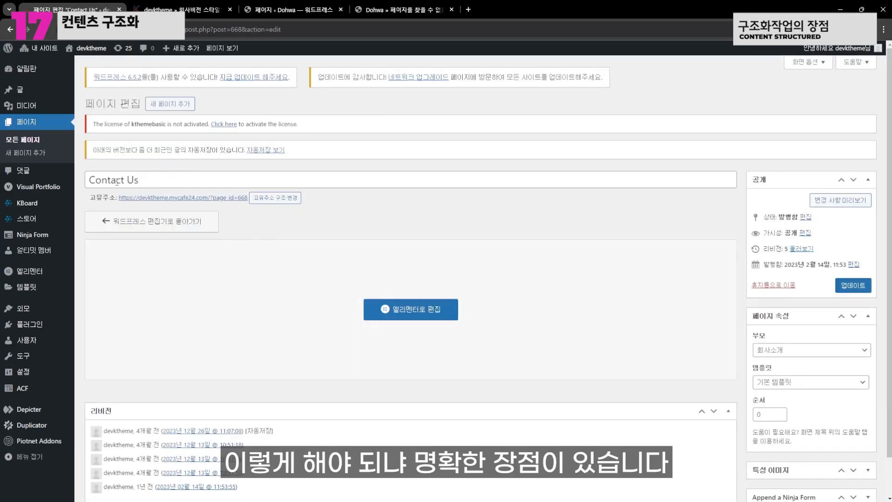
View the 회사소개 menu and its 회사소개 and 회사비전 submenus on the KTHEME site's 회사비전 스타일1 page
click(181, 10)
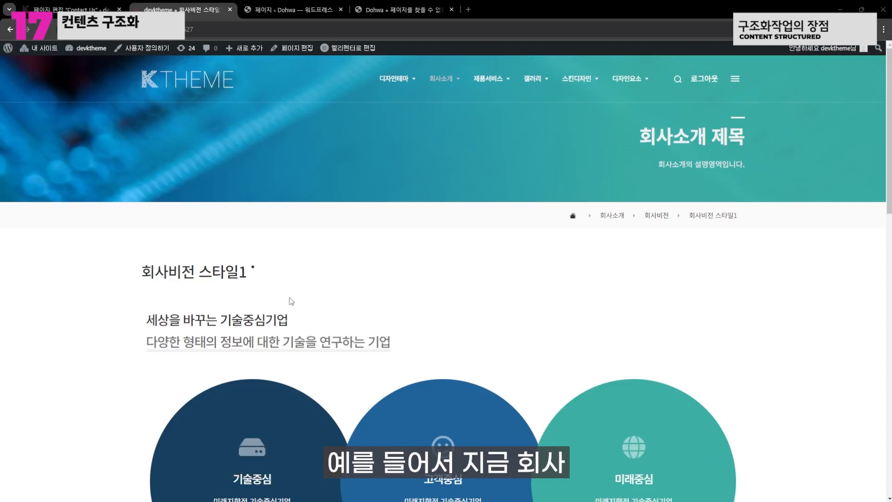
mouse_move(443, 81)
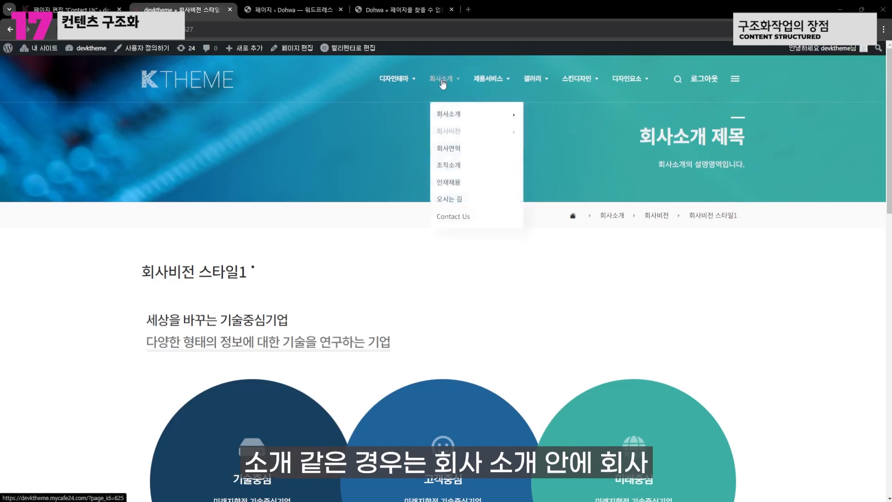
mouse_move(444, 115)
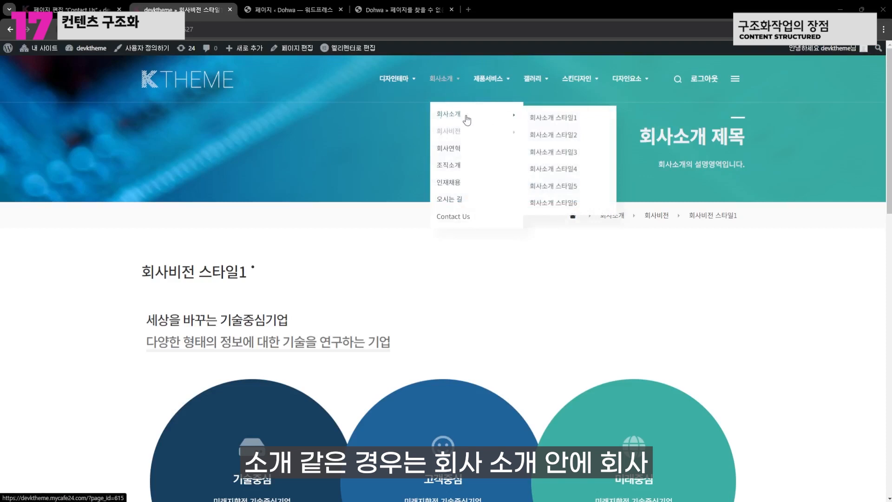
mouse_move(477, 133)
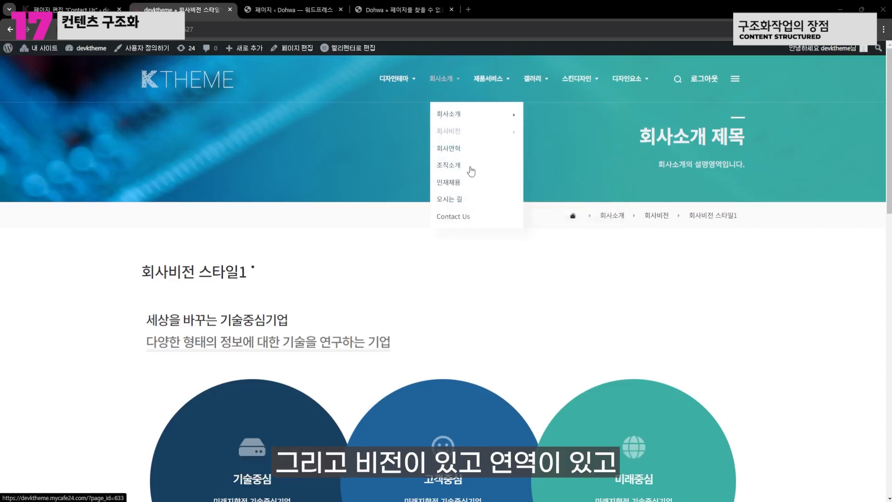
Go back to the devktheme admin and examine the parent and child structure through the entire page list
click(56, 11)
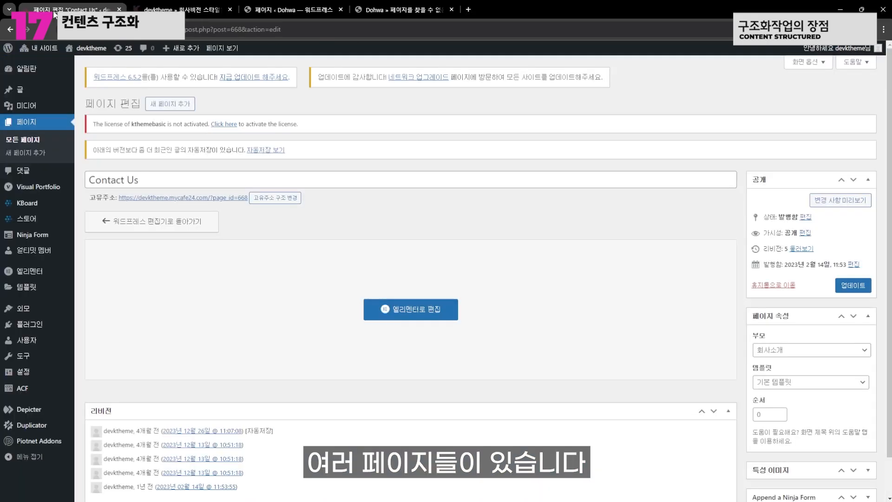
click(21, 140)
scroll(473, 168, down, 20)
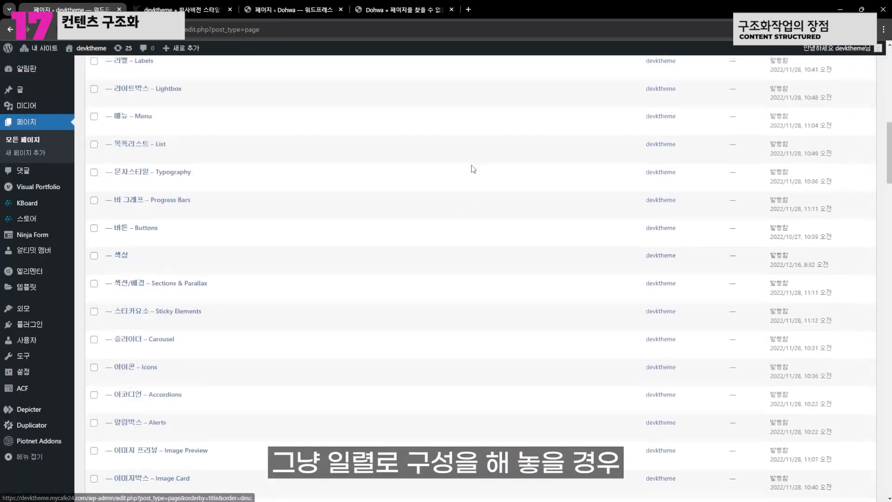
scroll(472, 169, down, 12)
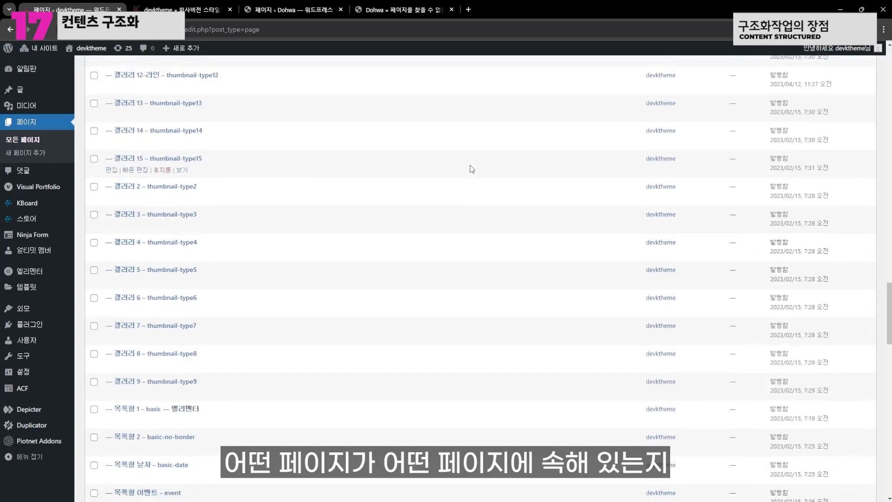
scroll(473, 169, down, 7)
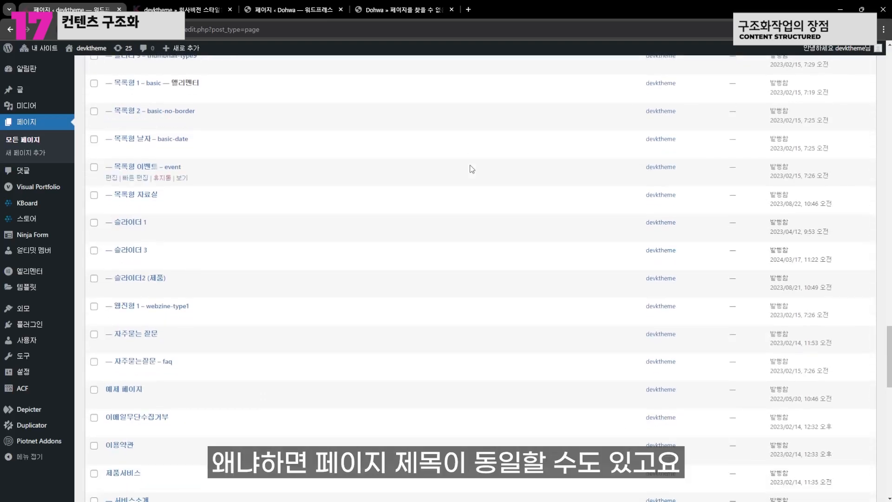
scroll(472, 169, down, 20)
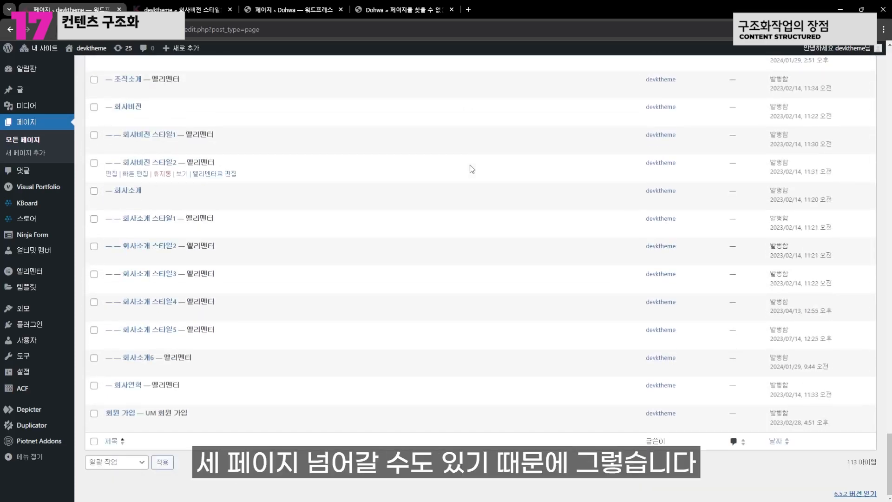
Switch to the Dohwa site's page list and open its Contact Us page for editing
click(289, 13)
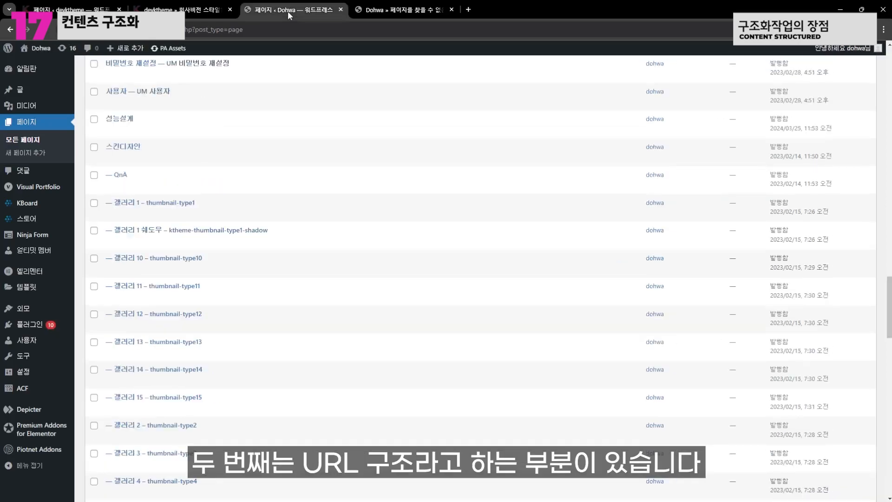
scroll(388, 201, down, 5)
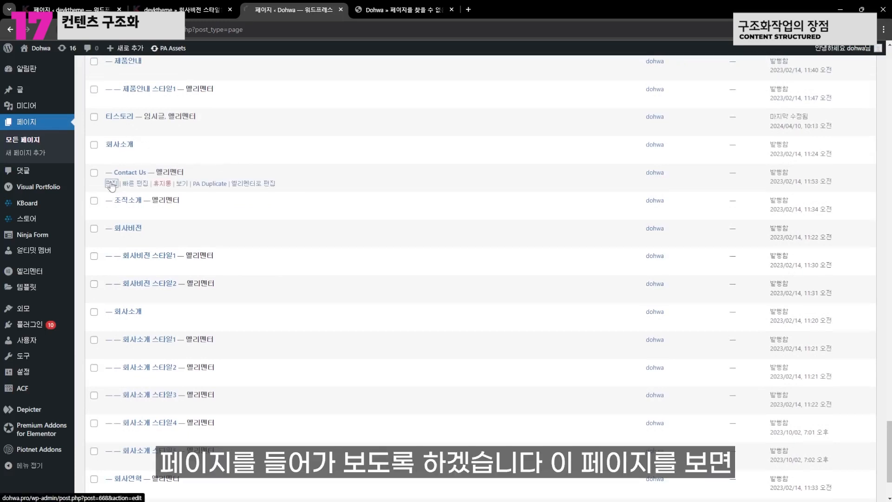
click(111, 185)
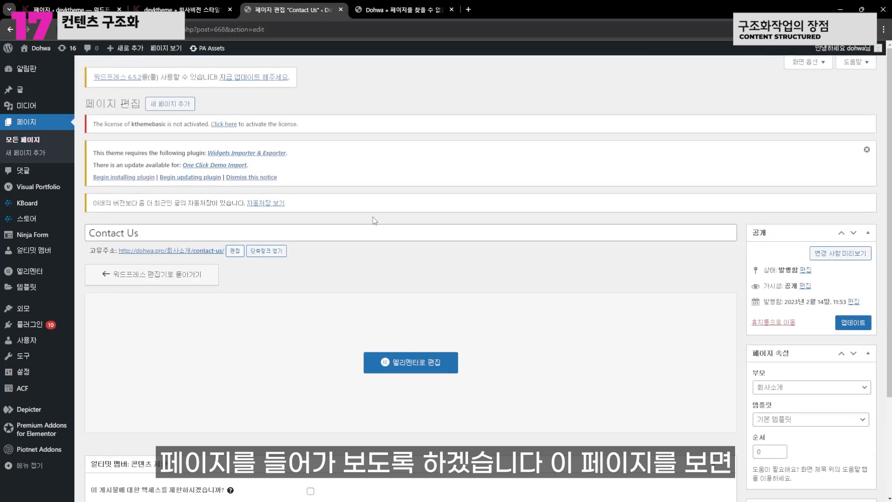
Check the parent setting of the Dohwa Contact Us page, keep the parent as it is and update the page
click(812, 388)
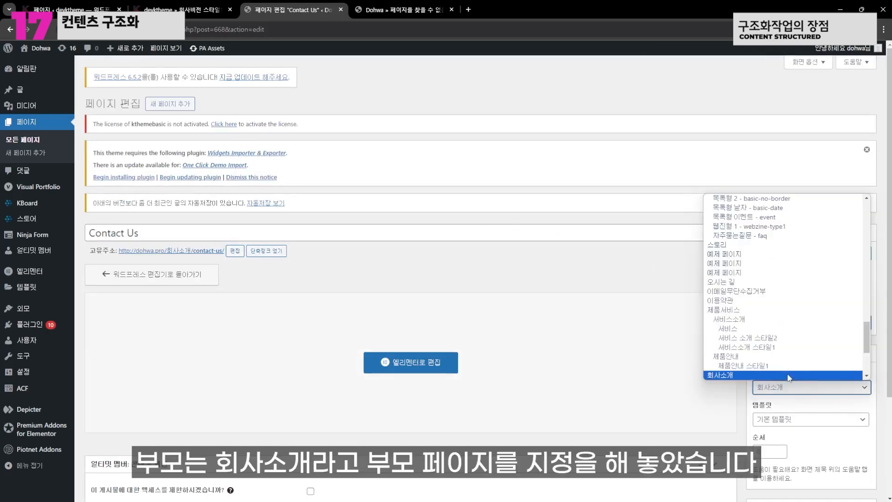
click(599, 255)
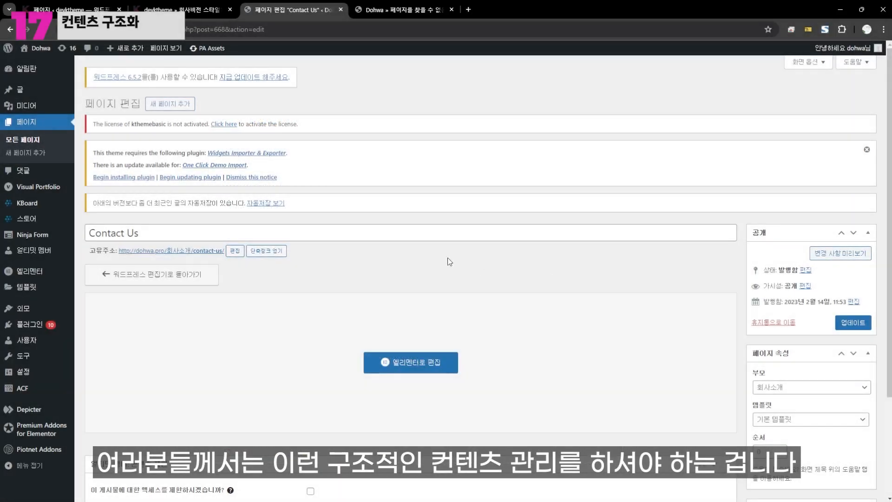
click(853, 323)
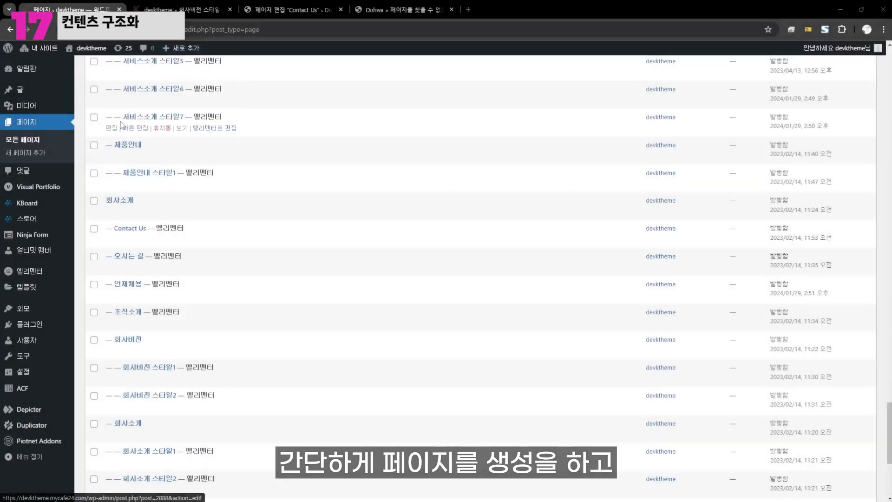
Start a new page on the devktheme site and title it 회사소개 자식페이지
click(42, 153)
text(회사소개자식ㅇ페이지)
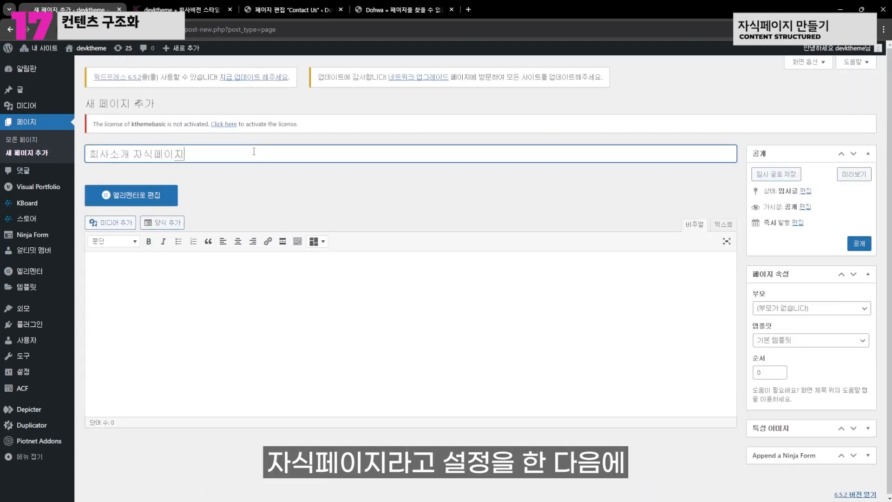
key(ctrl+a)
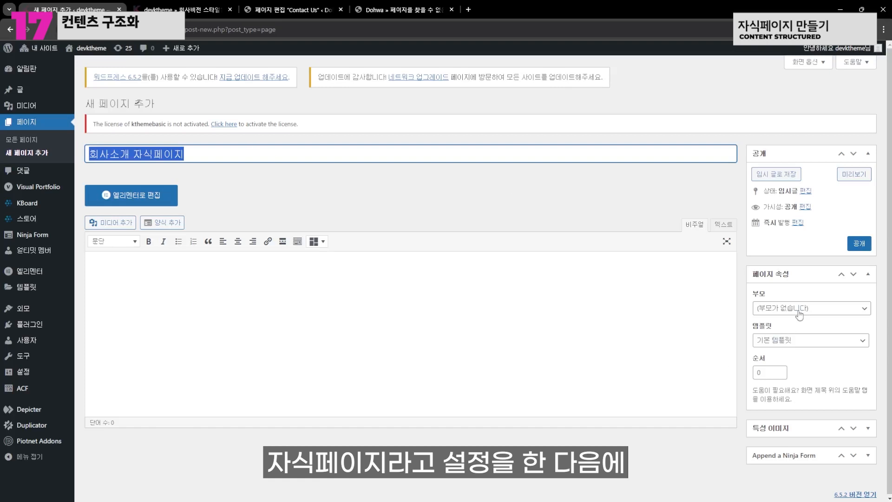
Set 회사소개 as the parent of the 회사소개 자식페이지 page and publish the page
click(811, 308)
scroll(814, 390, down, 3)
scroll(813, 389, down, 10)
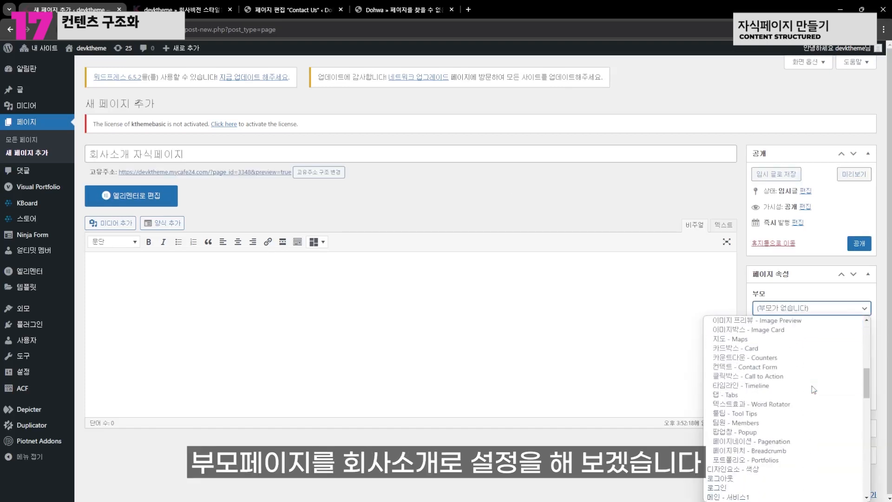
click(811, 479)
click(860, 243)
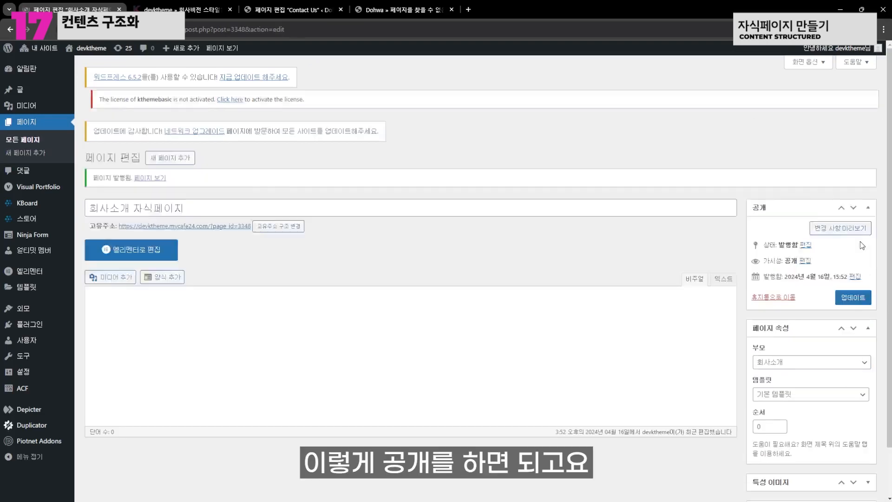
Check where 회사소개 자식페이지 sits in the page list and look through the live site's 회사소개 menu
click(23, 139)
scroll(458, 290, down, 15)
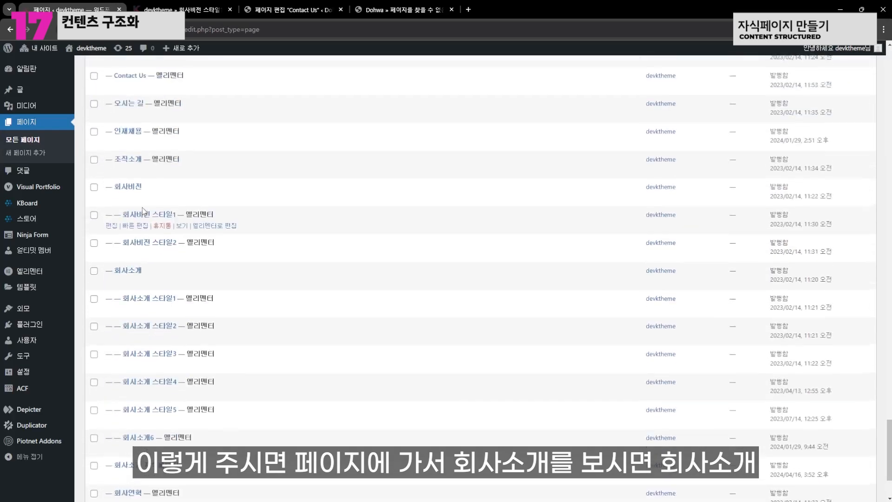
scroll(200, 198, down, 1)
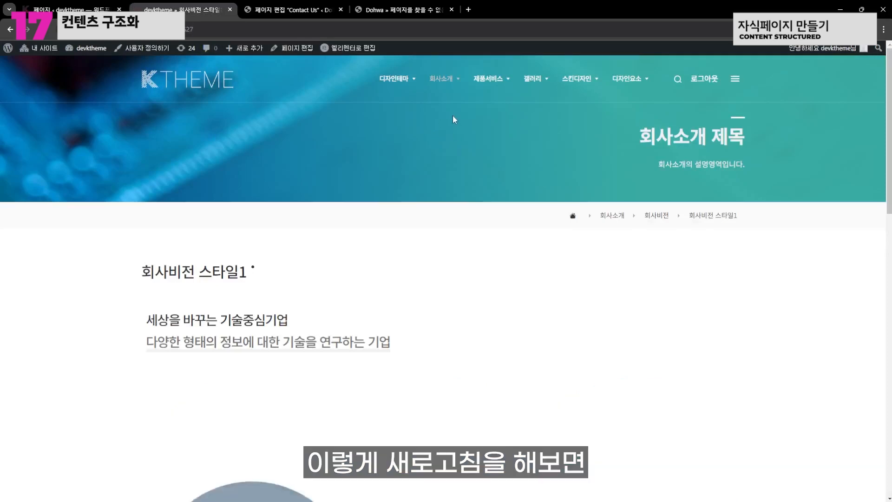
mouse_move(446, 79)
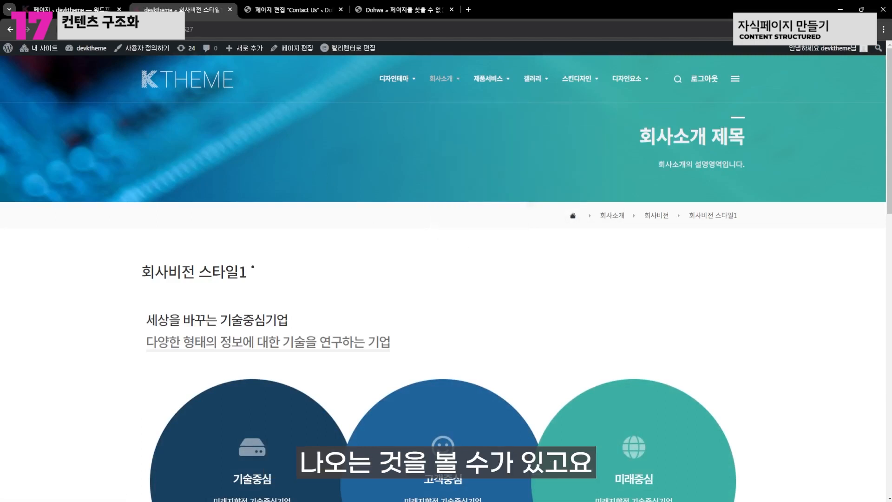
mouse_move(445, 106)
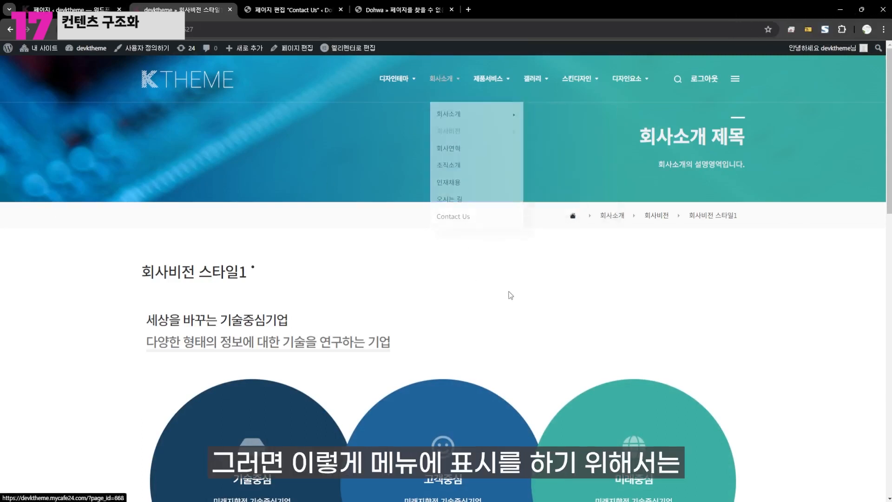
Go back to the admin's menu management and choose 메인메뉴 (main menu) as the menu to edit
click(71, 4)
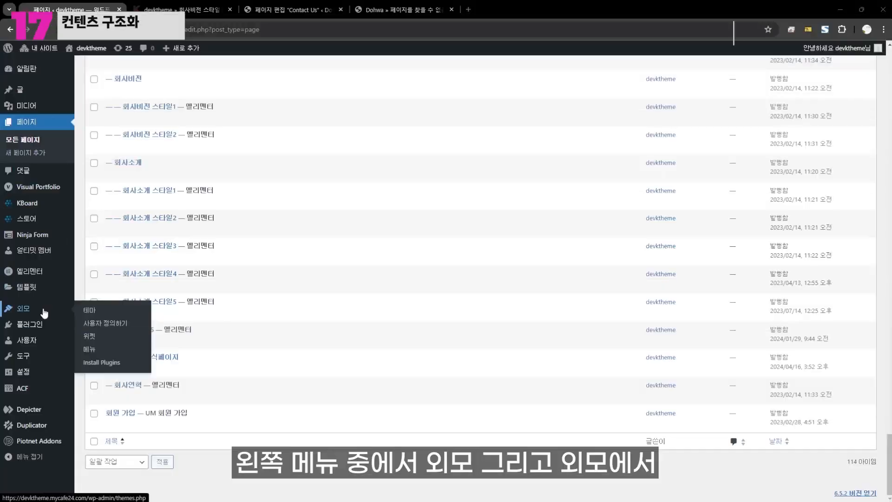
click(109, 352)
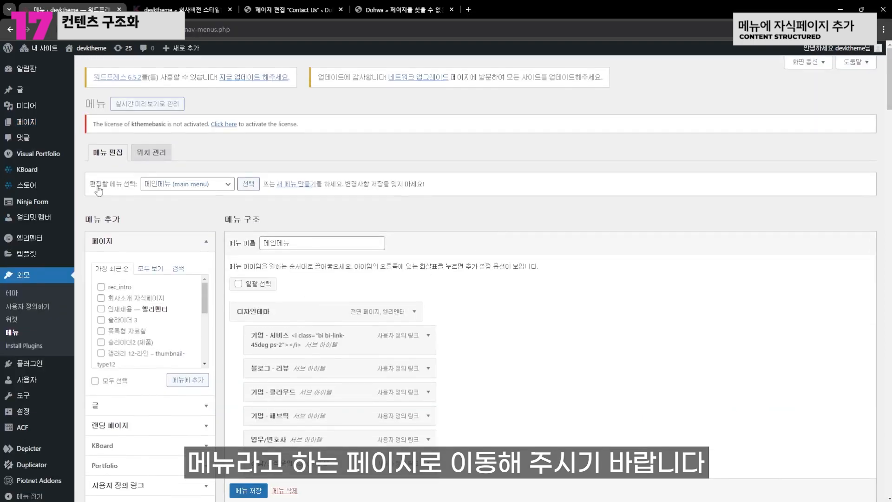
click(199, 187)
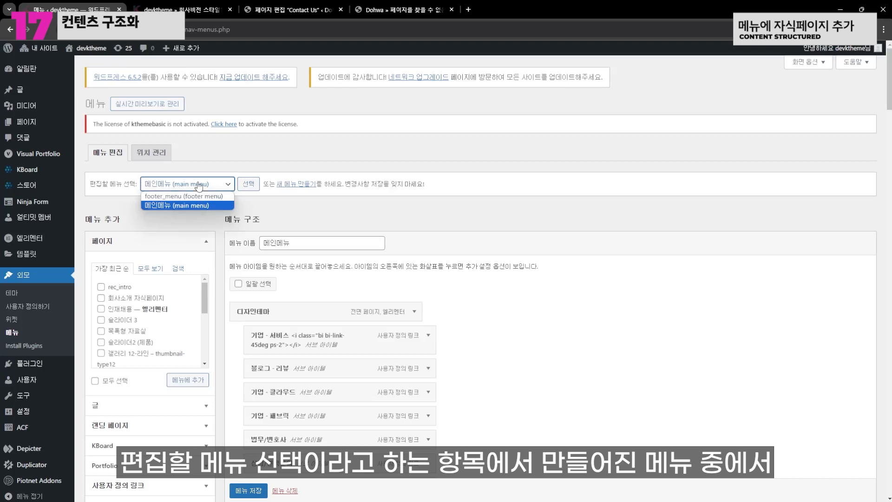
click(199, 187)
click(194, 187)
click(195, 188)
click(198, 188)
click(188, 205)
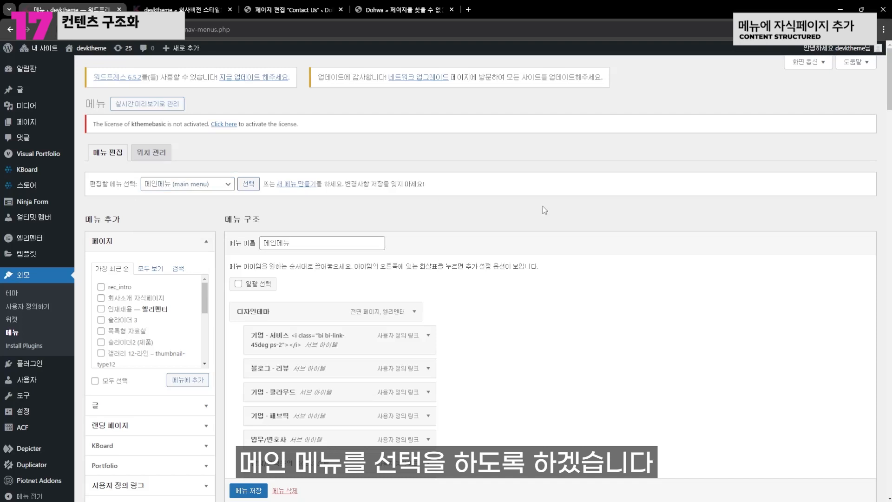
Examine the items under 회사소개 in the menu structure and compare them with the live site's 회사소개 submenus
scroll(511, 214, down, 2)
scroll(418, 227, down, 4)
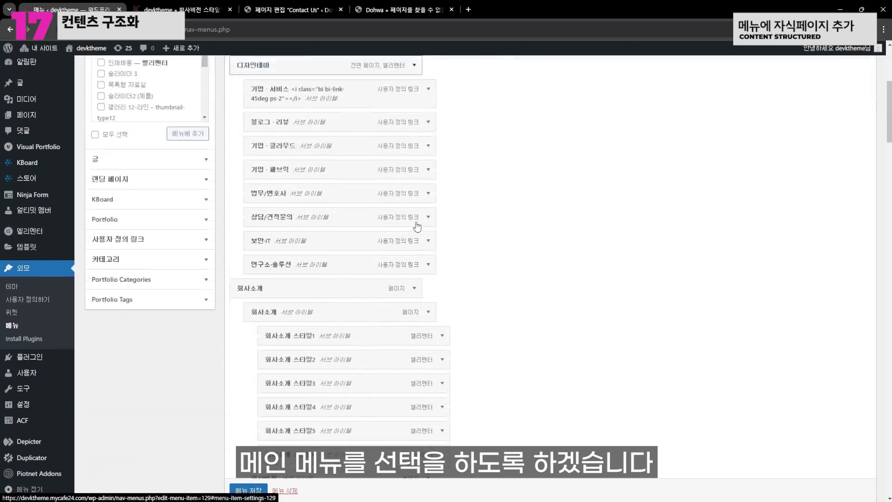
scroll(416, 226, down, 2)
scroll(377, 226, down, 2)
scroll(377, 226, up, 1)
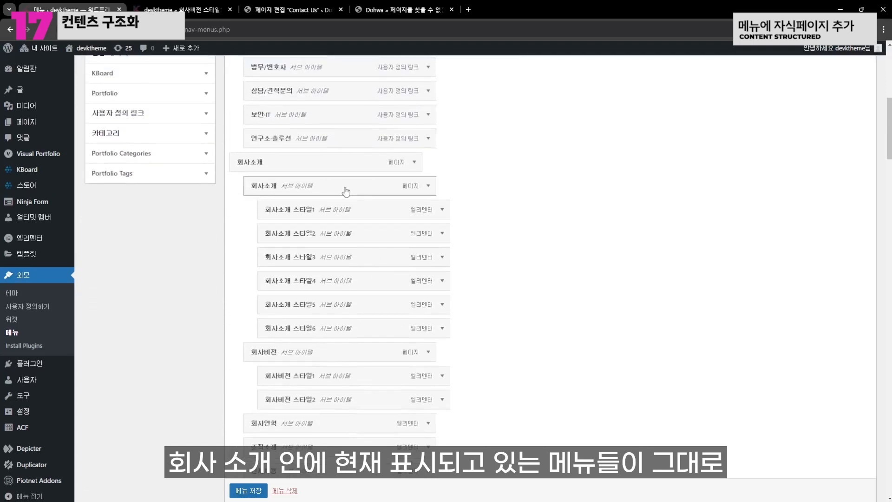
scroll(341, 219, down, 5)
scroll(339, 200, up, 3)
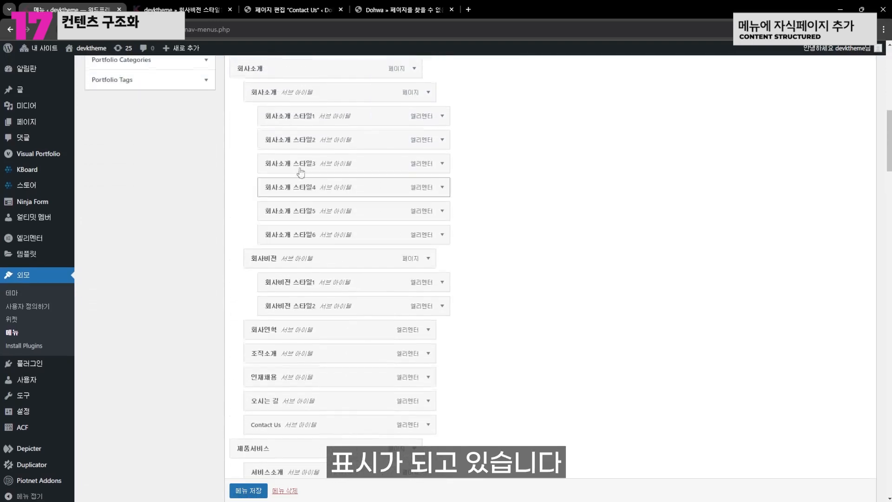
click(181, 9)
mouse_move(448, 80)
mouse_move(458, 116)
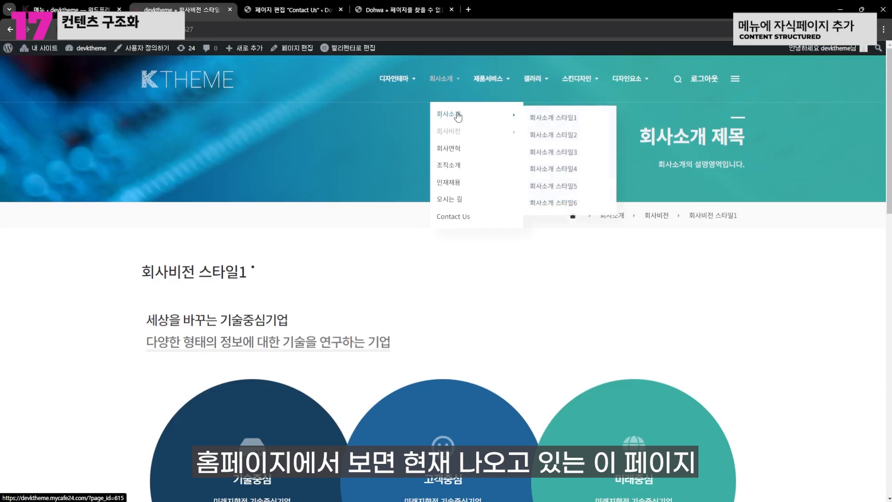
click(63, 6)
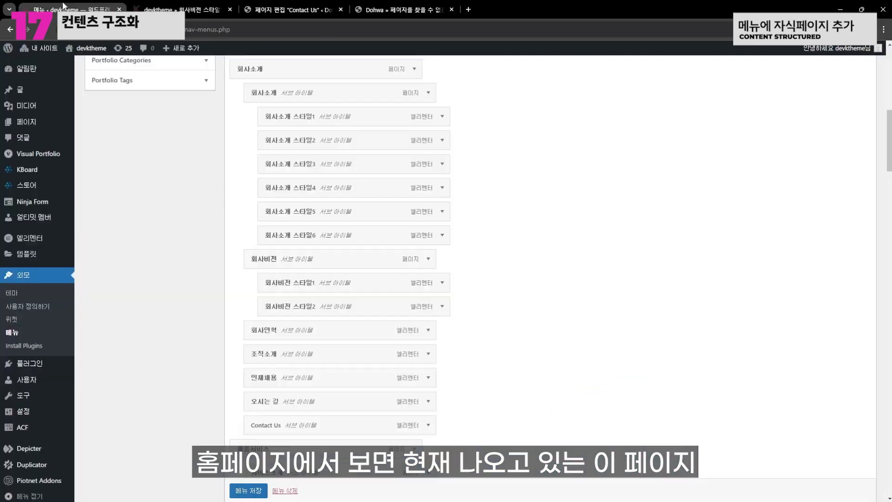
Add the 회사소개 자식페이지 page to the main menu
scroll(579, 251, up, 3)
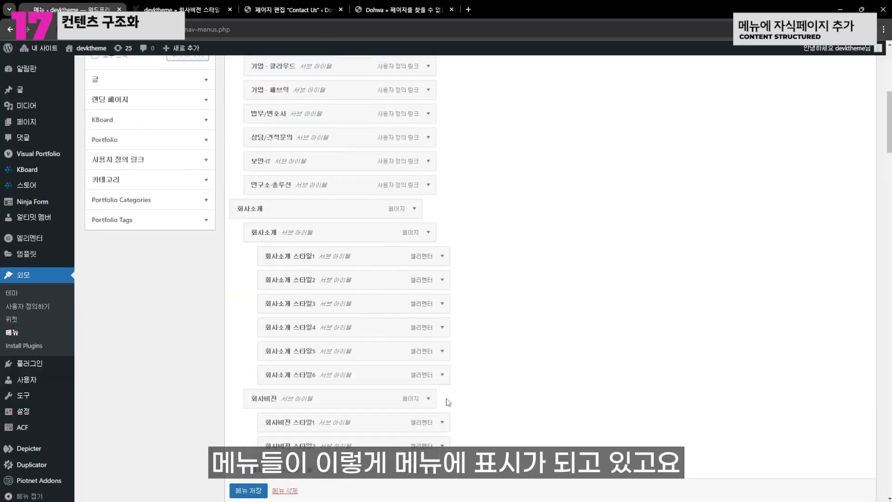
scroll(449, 402, up, 5)
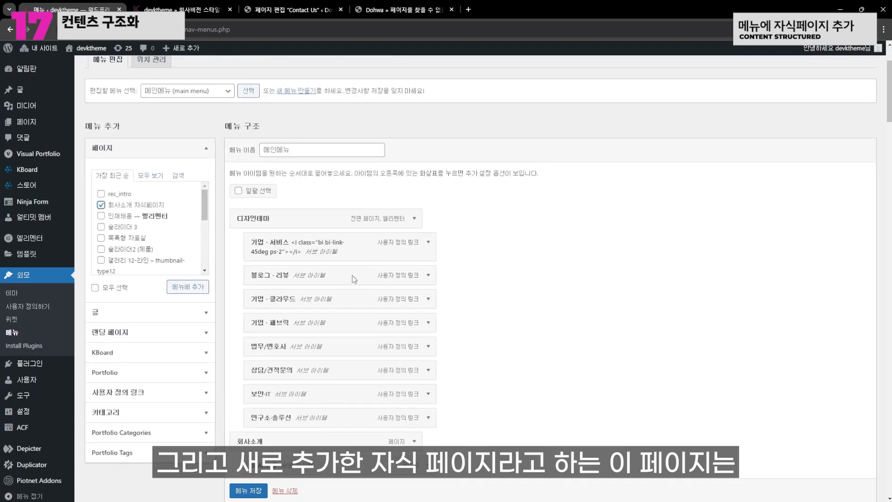
scroll(403, 285, down, 2)
scroll(404, 285, up, 1)
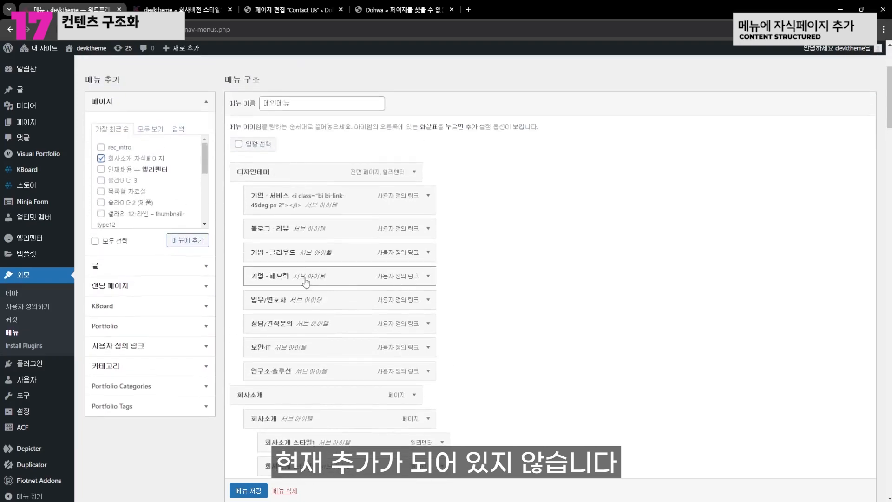
click(189, 240)
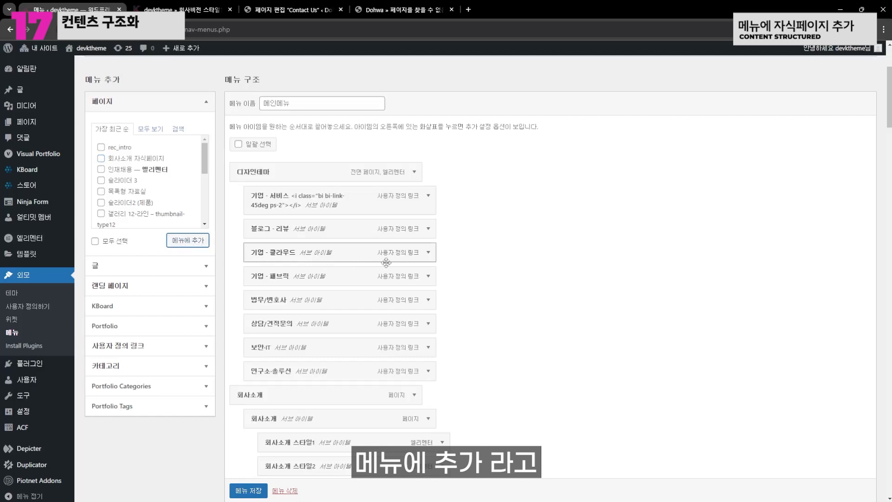
Place the 회사소개 자식페이지 item after Contact Us as a sub-item of 회사소개 and save the menu
scroll(535, 288, down, 4)
scroll(532, 291, down, 10)
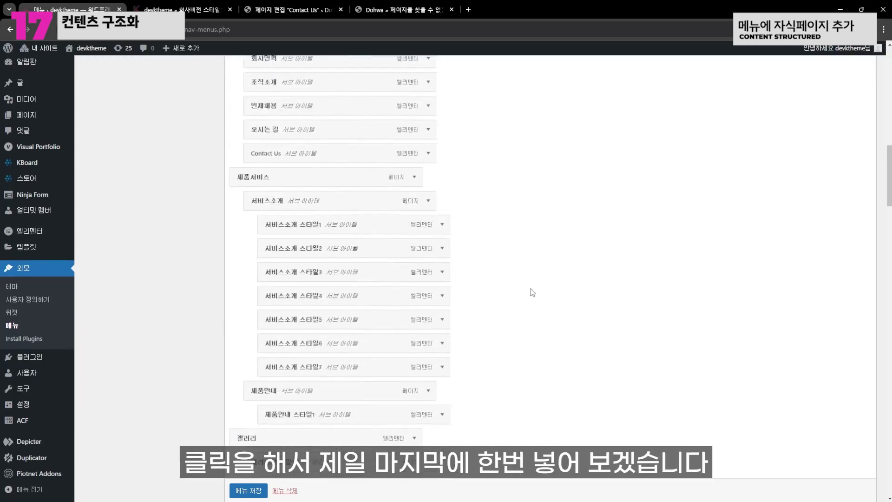
drag(343, 354, 326, 362)
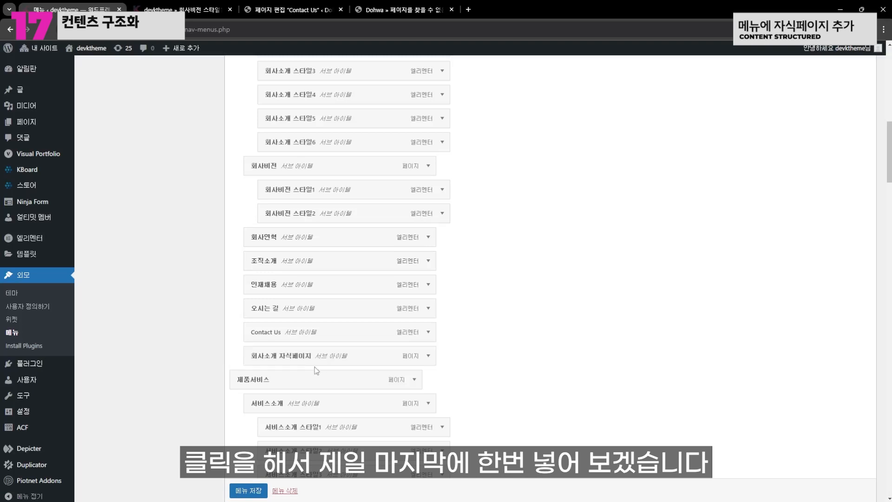
scroll(307, 371, up, 1)
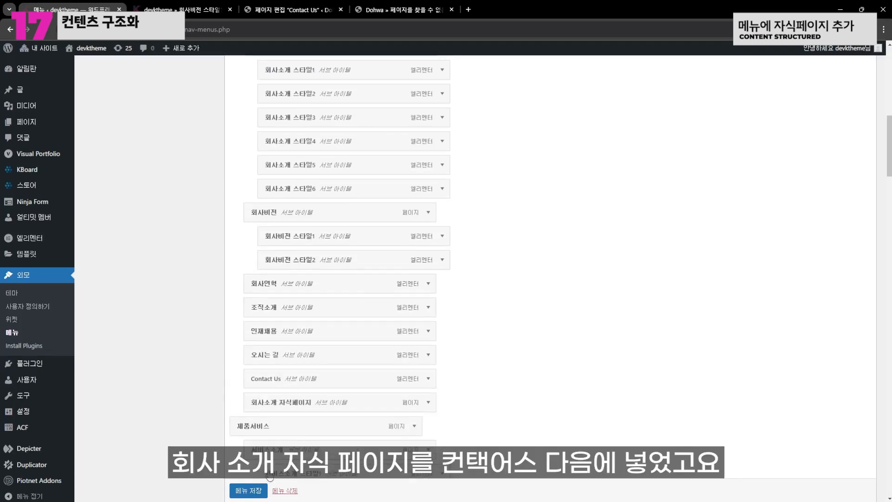
scroll(265, 484, down, 1)
click(251, 490)
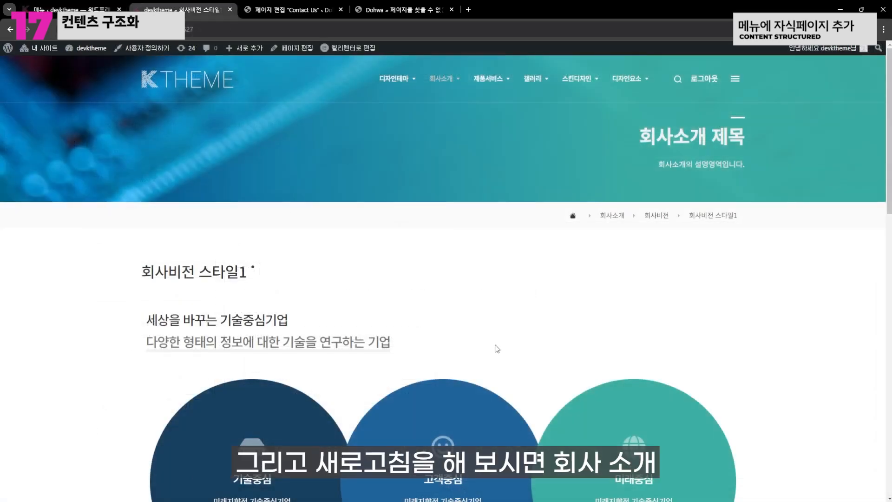
Reload the live site to check its 회사소개 menu and review the menu settings again
key(F5)
mouse_move(442, 79)
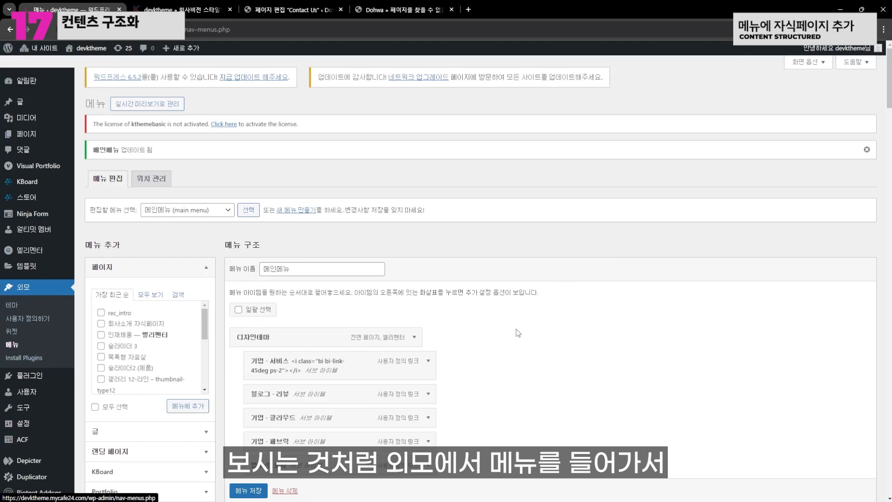
scroll(518, 333, down, 2)
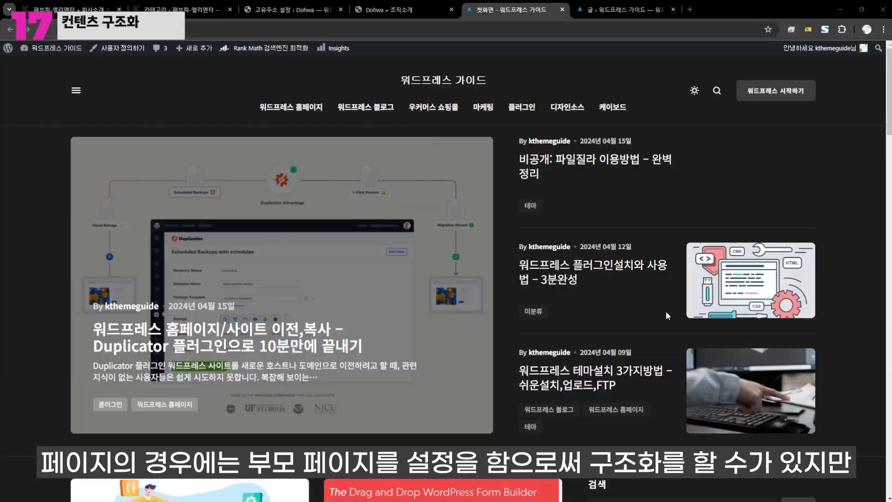
Look over the 워드프레스 가이드 blog's home page and open its Duplicator site migration post for editing
scroll(666, 312, down, 5)
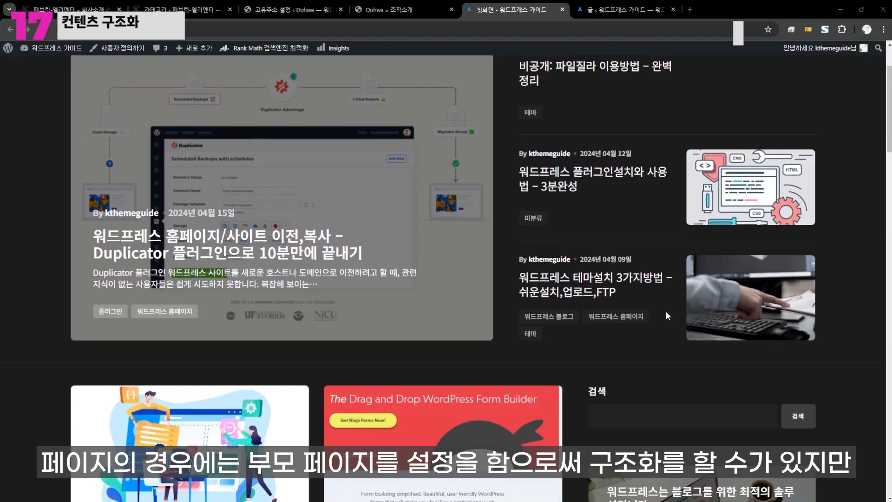
scroll(666, 312, up, 5)
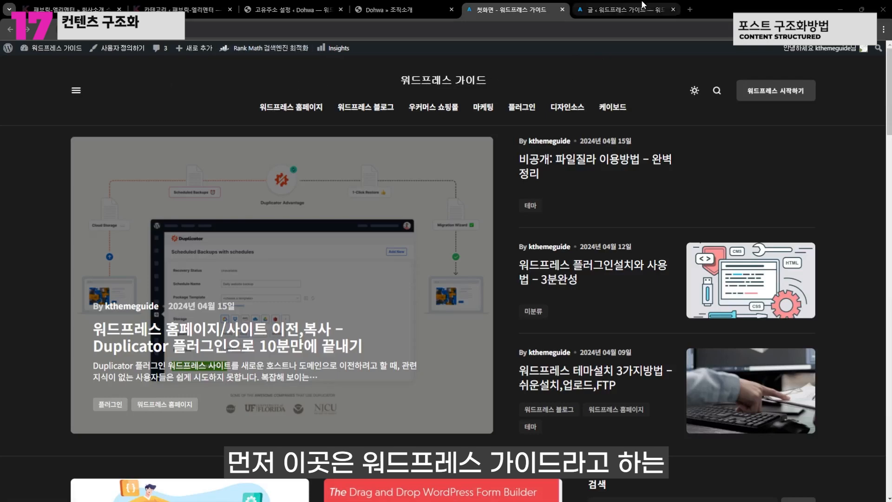
click(629, 8)
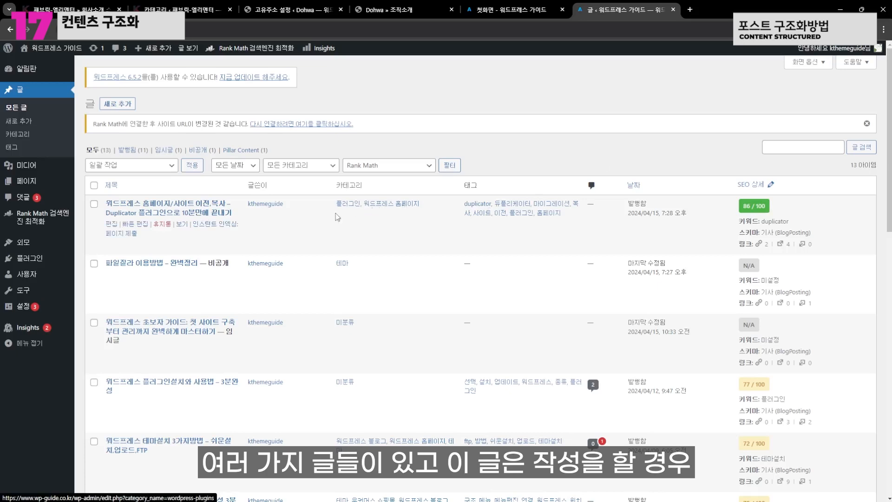
click(195, 213)
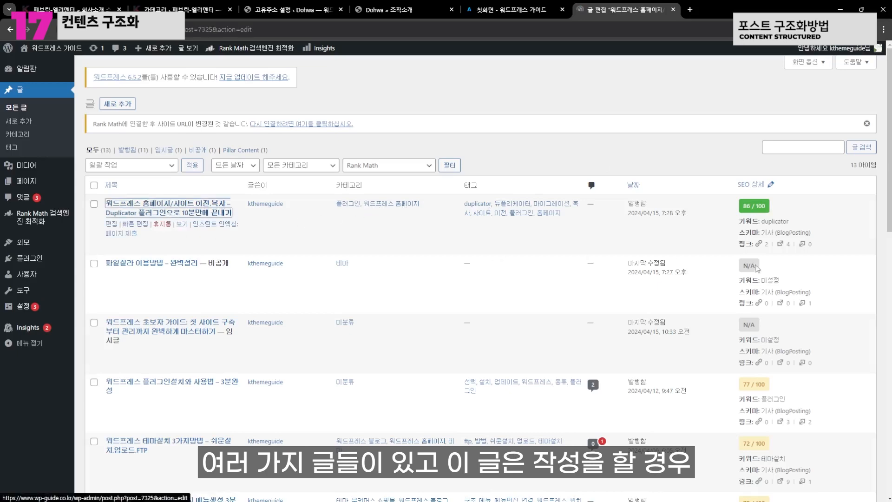
scroll(881, 316, down, 4)
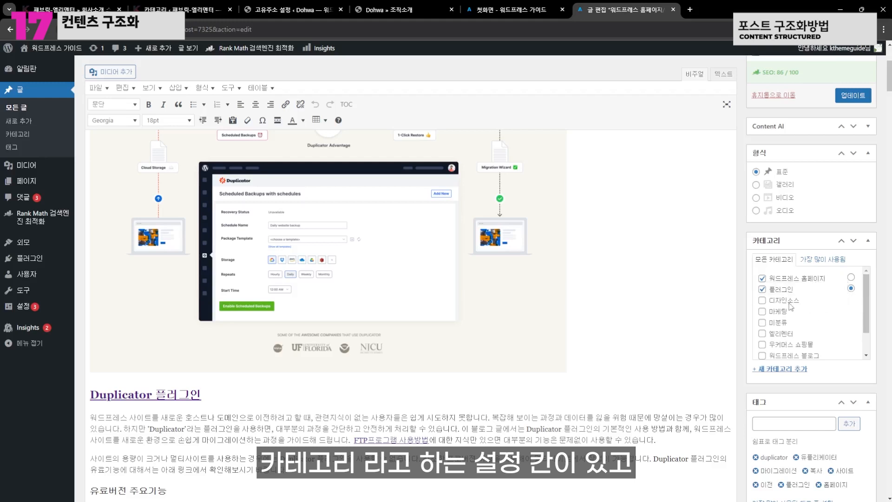
Try toggling the 플러그인 and 디자인소스 categories of the Duplicator post and restore their selection
click(762, 289)
click(762, 289)
click(762, 300)
click(763, 300)
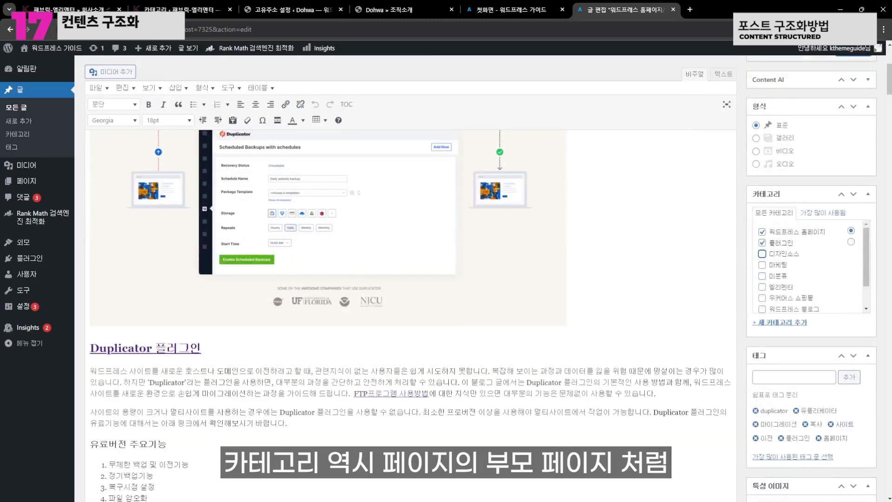
Open the post categories page and enter 우커머스 플러그인 as the new category's name
scroll(882, 274, up, 2)
scroll(881, 274, up, 3)
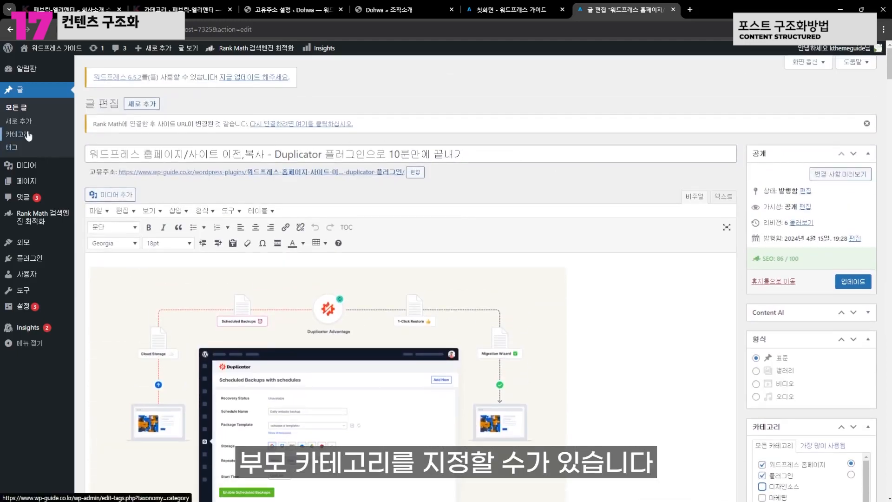
click(28, 135)
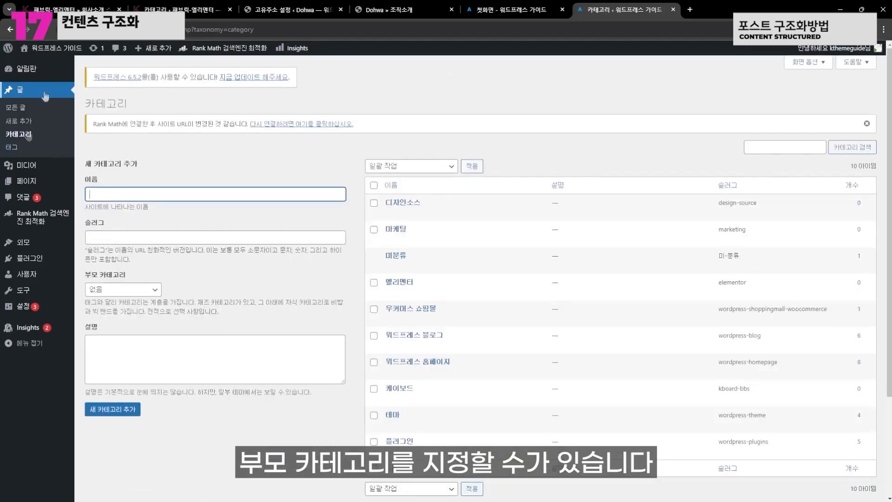
click(221, 163)
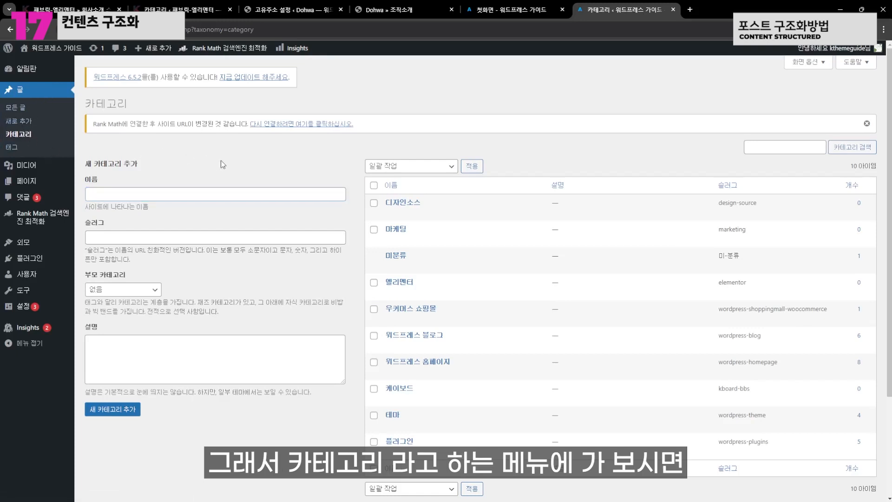
click(212, 189)
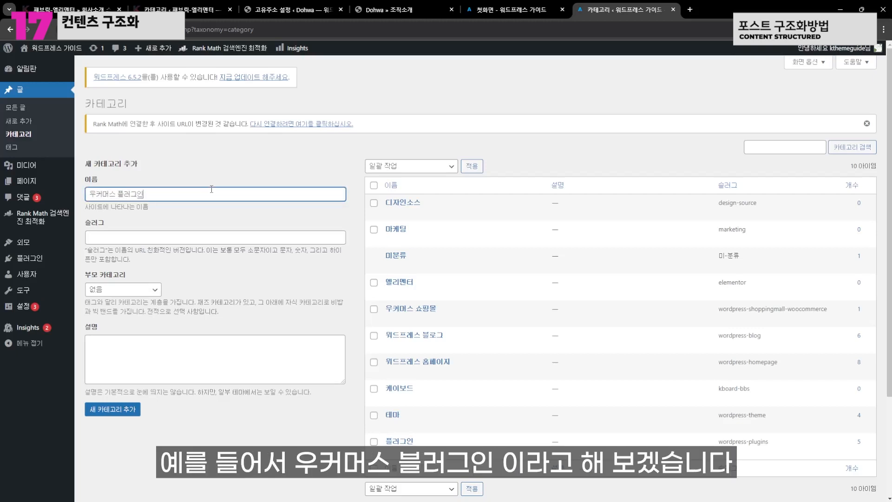
text(우커머스 플러그인)
key(ctrl+a)
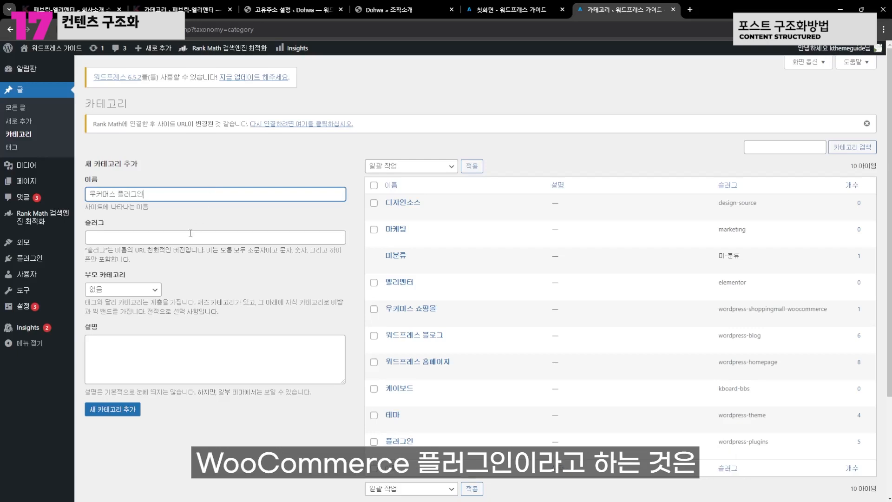
Set the new category's parent to 우커머스 쇼핑몰, add it, and check its place in the category list
click(188, 237)
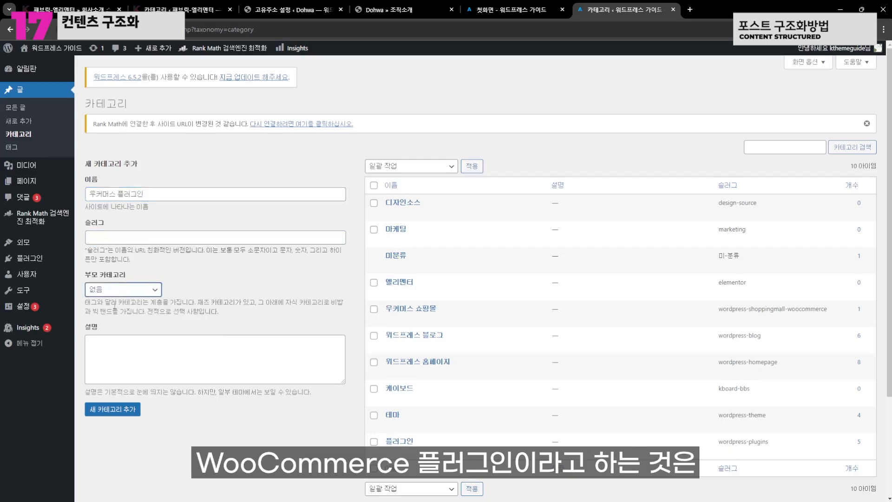
click(112, 293)
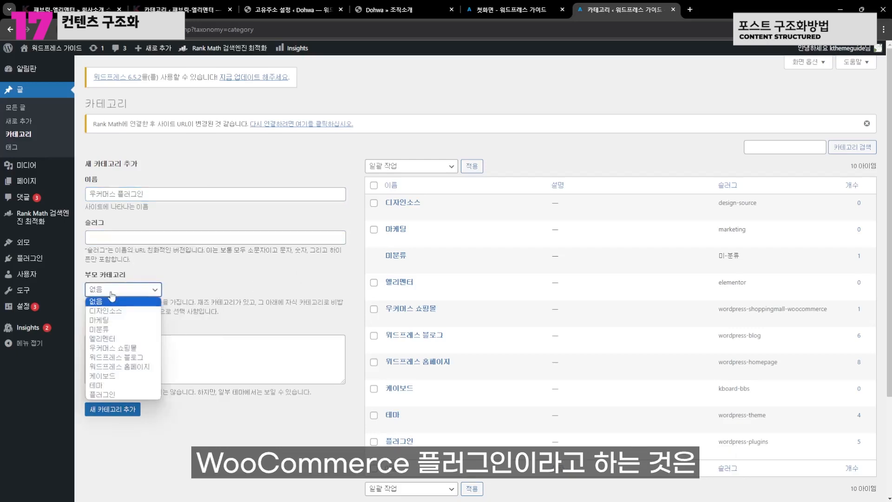
click(122, 349)
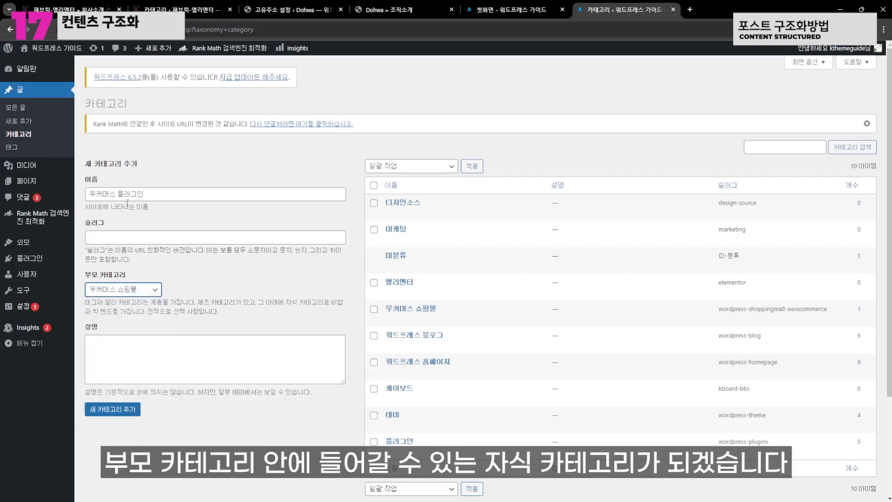
click(203, 297)
click(112, 409)
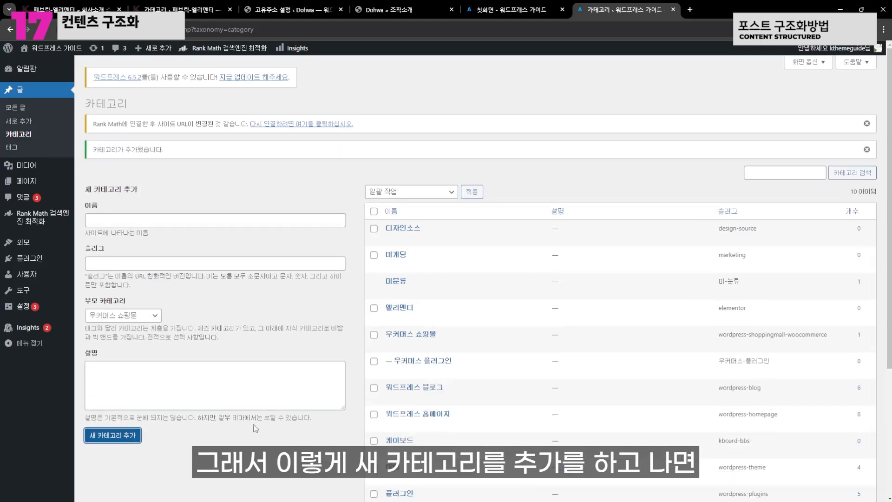
scroll(329, 421, down, 2)
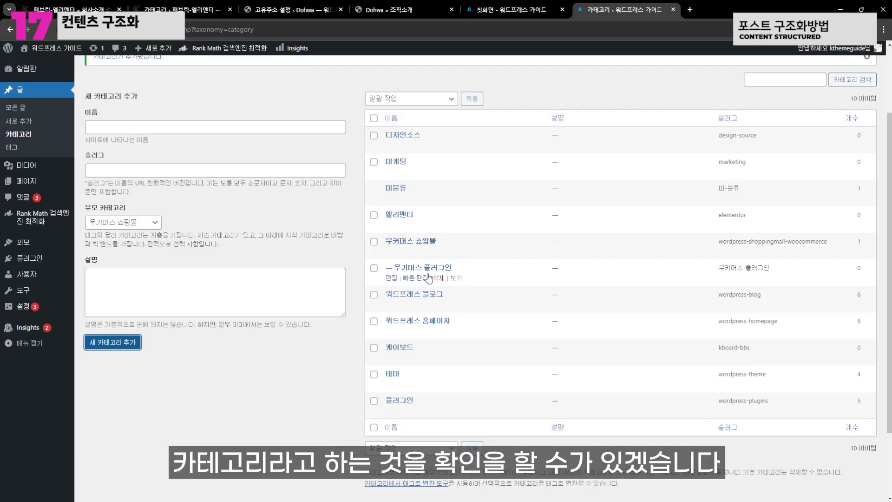
Start a new post and assign it the 우커머스 쇼핑몰 category and its child 우커머스 플러그인
click(16, 121)
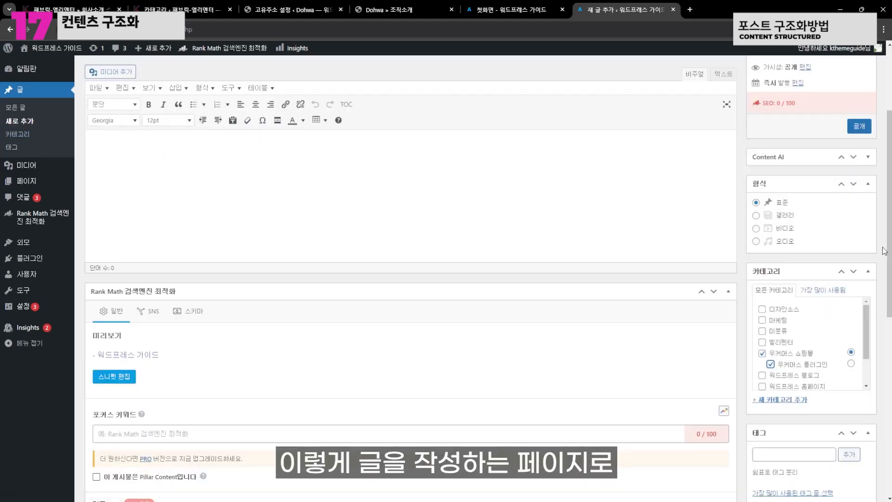
scroll(841, 263, down, 1)
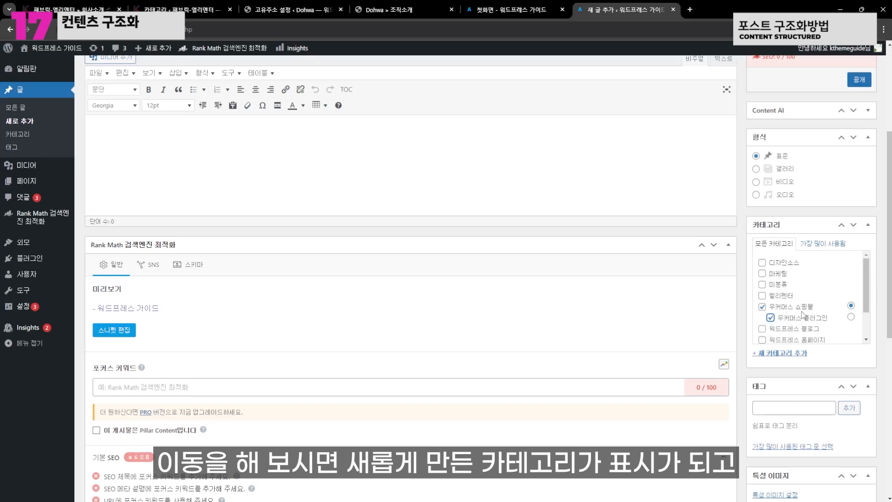
scroll(513, 245, up, 1)
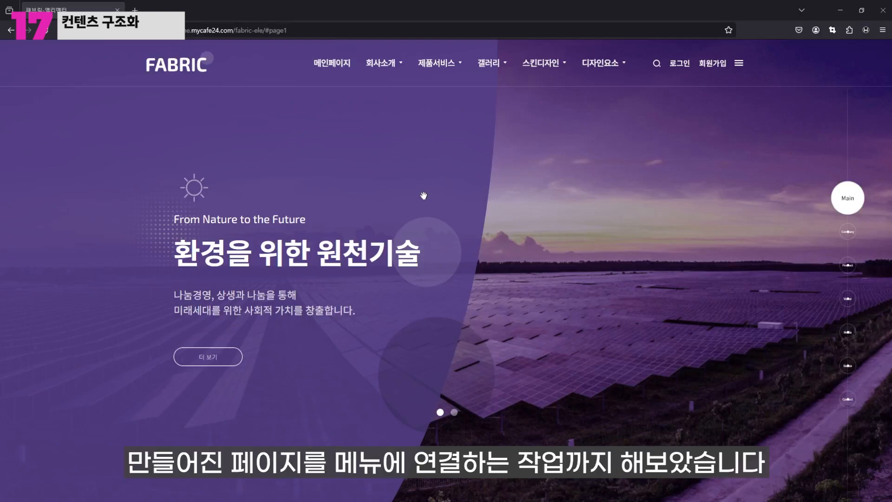
Look through the FABRIC site's home page sections from the main banner to Media and back
scroll(424, 196, down, 1)
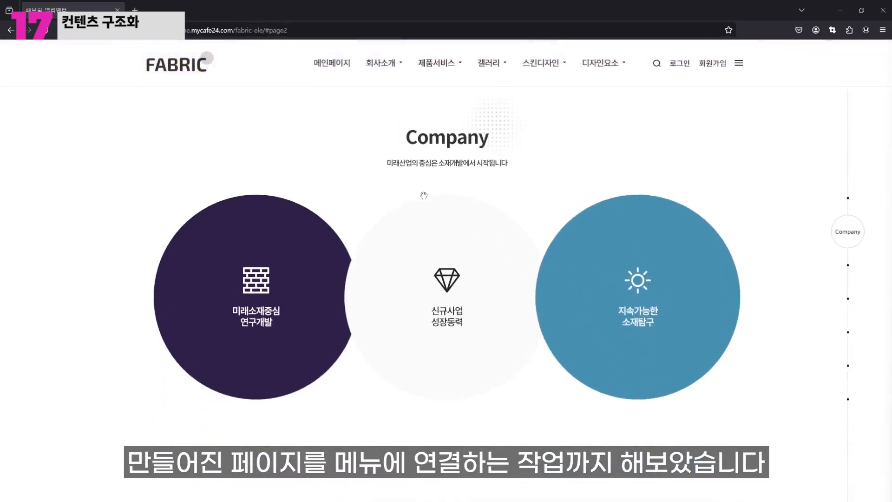
scroll(423, 195, down, 1)
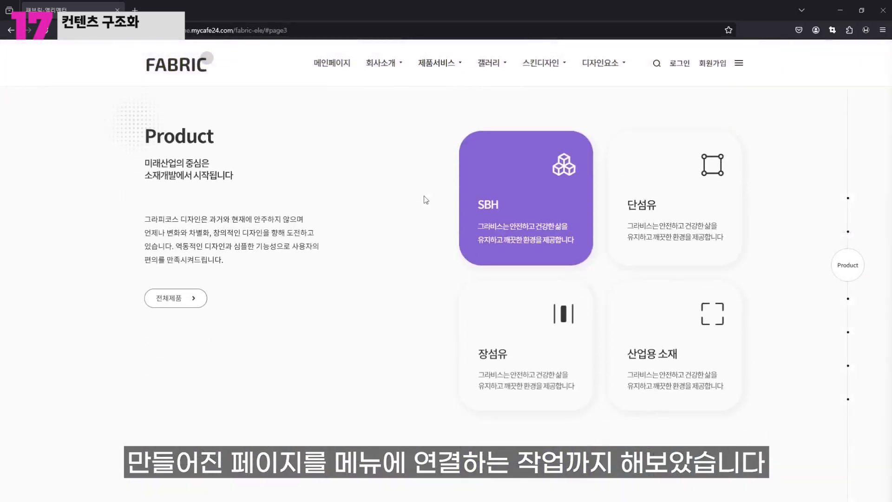
scroll(423, 196, down, 1)
scroll(424, 196, down, 1)
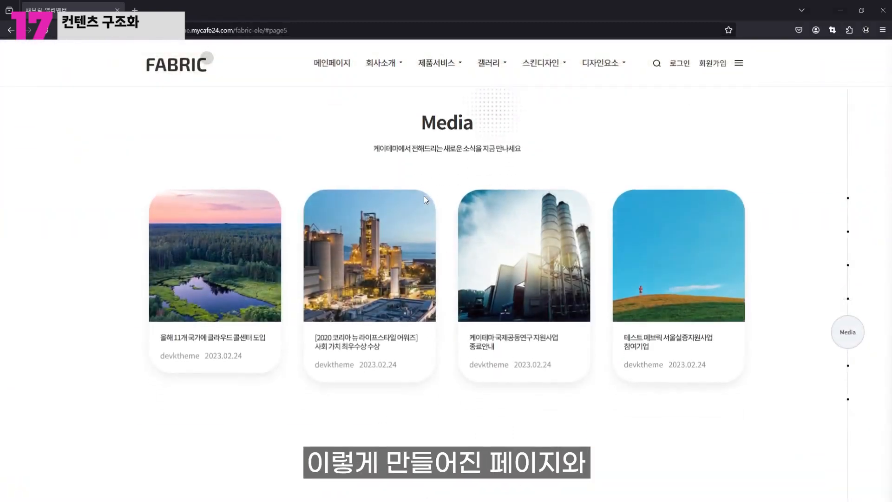
scroll(424, 196, up, 1)
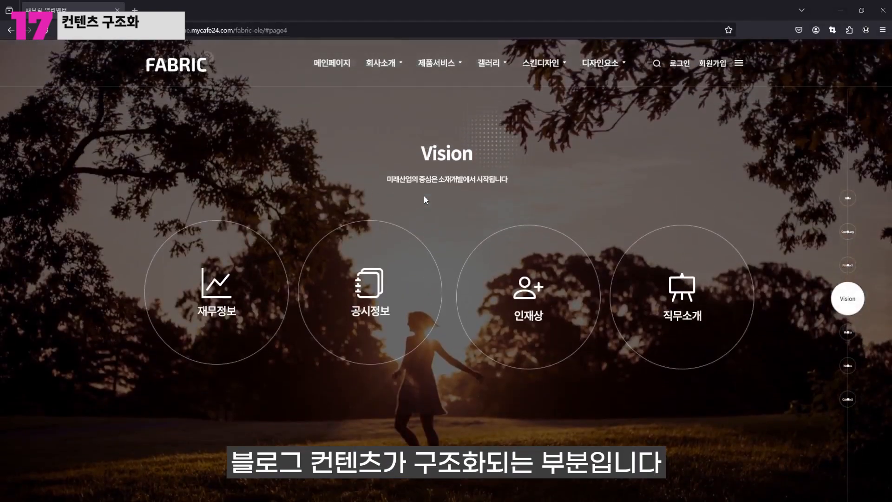
scroll(424, 200, up, 1)
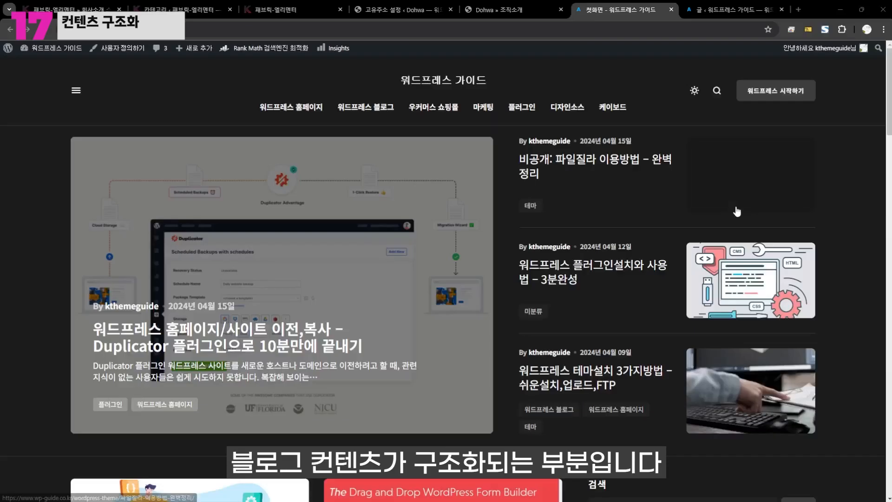
Look over the post listings and their category labels on the 워드프레스 가이드 blog's home page
scroll(852, 186, down, 2)
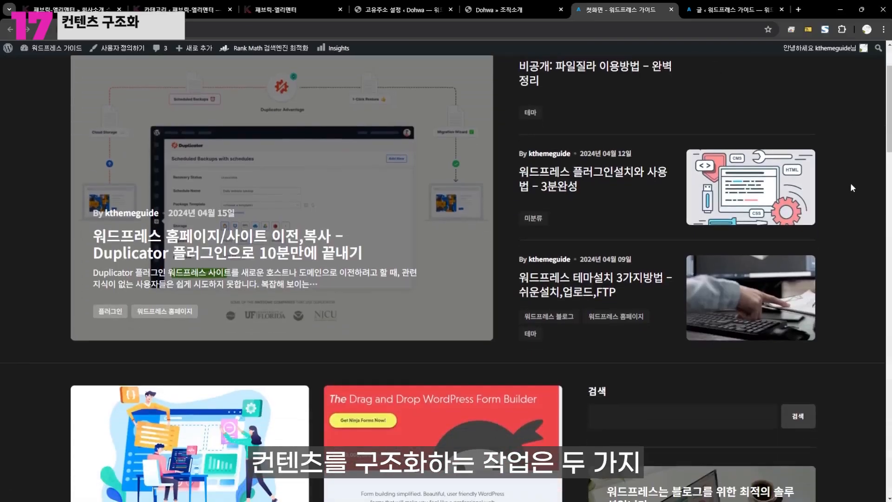
scroll(853, 187, down, 5)
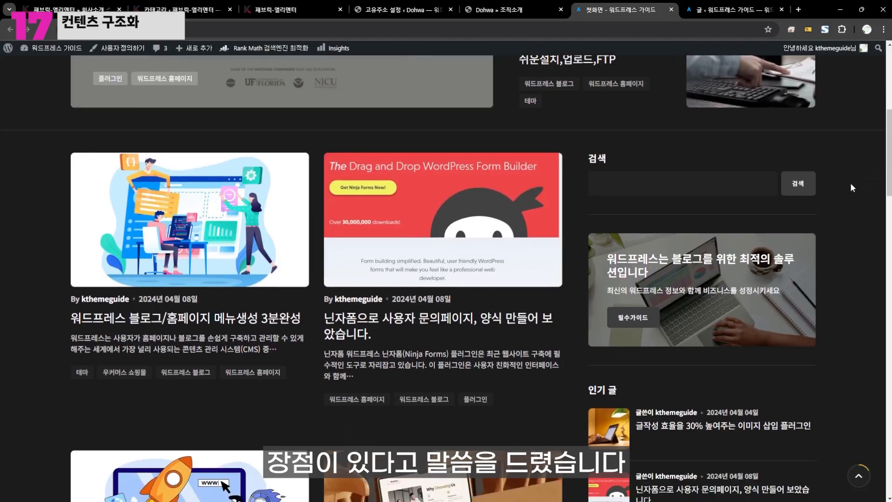
scroll(853, 187, up, 5)
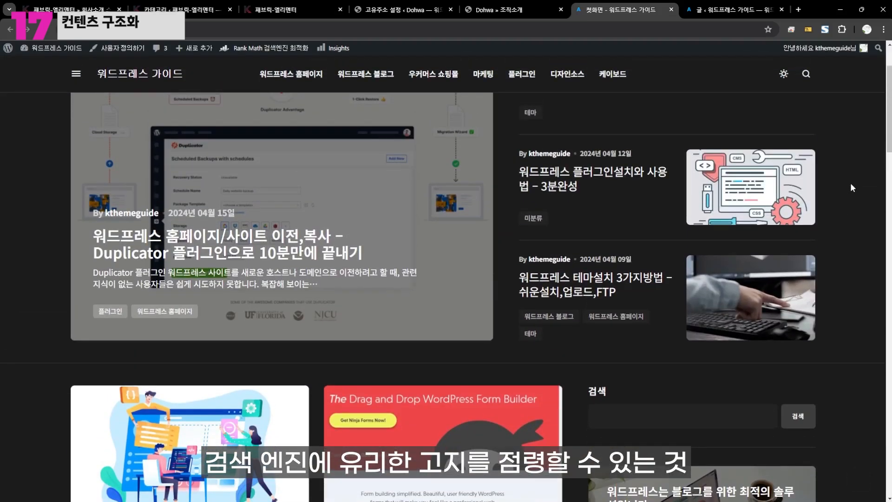
scroll(853, 187, down, 8)
scroll(853, 187, down, 8)
scroll(853, 187, down, 4)
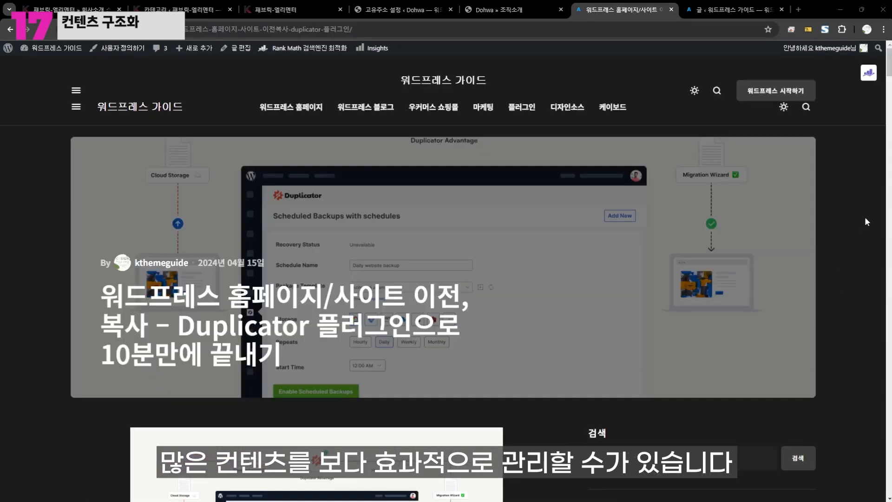
Read through the published Duplicator site migration post and its sidebar with comments, tags and categories
scroll(862, 219, down, 6)
scroll(864, 219, down, 5)
scroll(864, 219, down, 11)
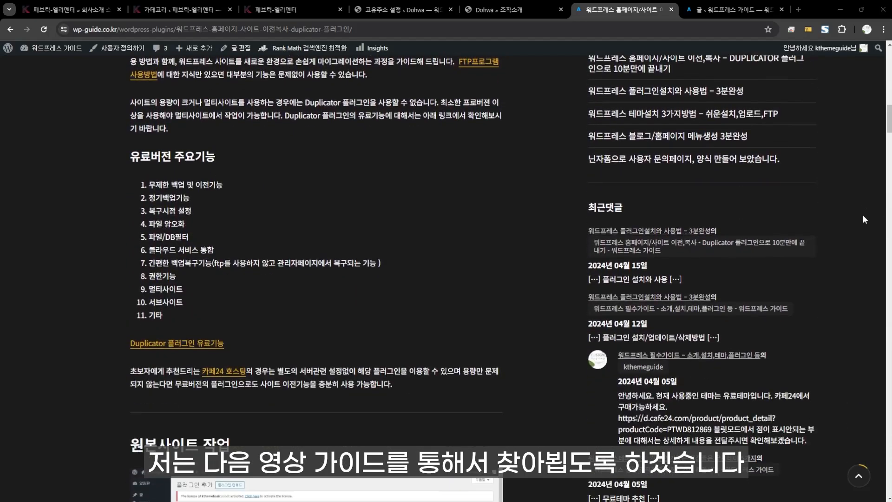
scroll(864, 220, down, 7)
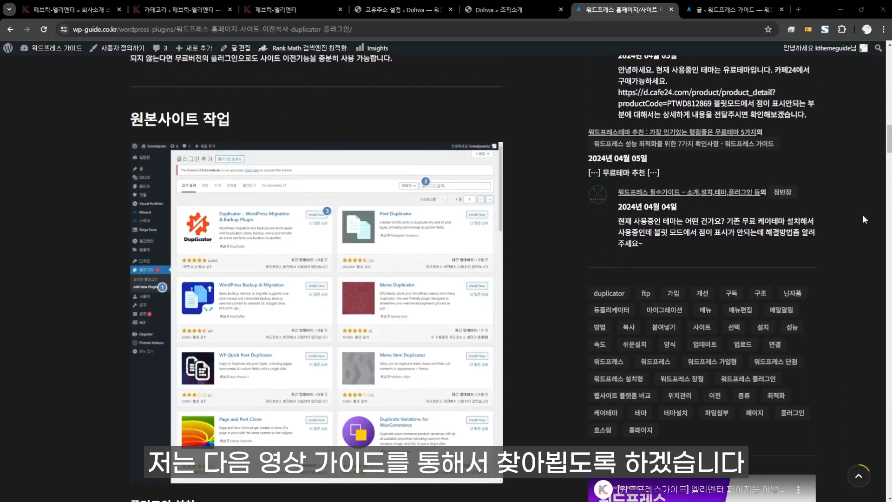
scroll(865, 219, down, 8)
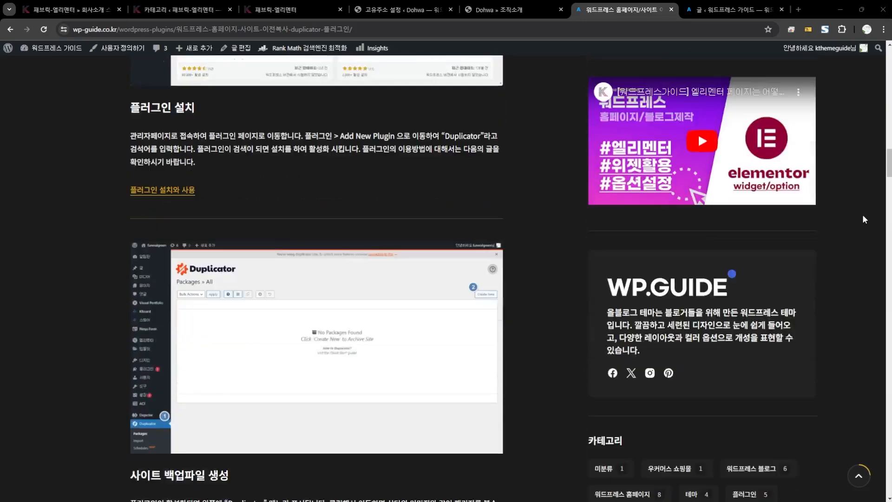